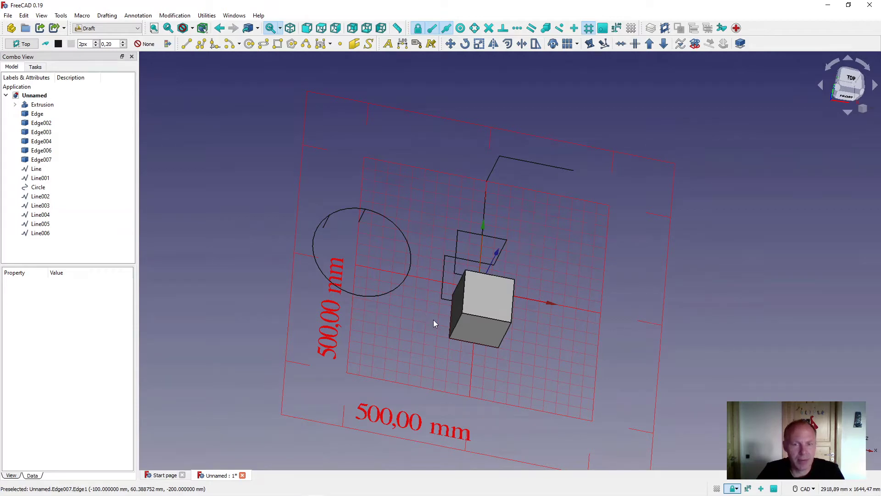
Orbit the view to an oblique angle above the grid showing the cube, circle and lines
middle_click_drag(434, 319, 518, 317)
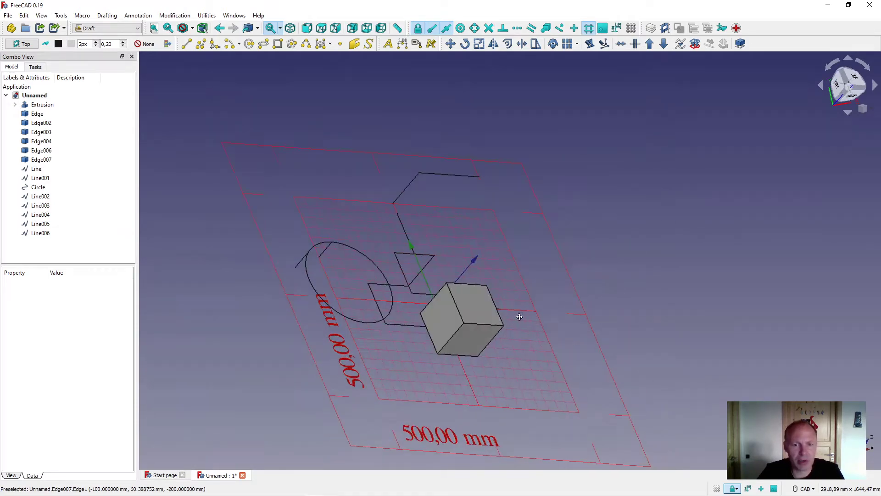
scroll(446, 311, "up", 2)
mouse_move(464, 303)
middle_mouse_down()
mouse_move(446, 311)
mouse_move(369, 304)
mouse_move(396, 312)
mouse_move(489, 301)
mouse_move(480, 297)
middle_mouse_up()
scroll(438, 308, "down", 2)
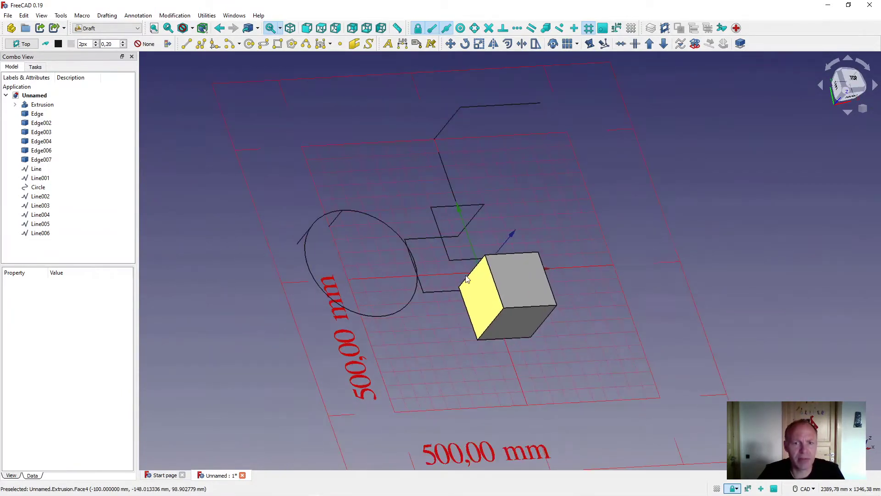
left_click(61, 16)
mouse_move(41, 15)
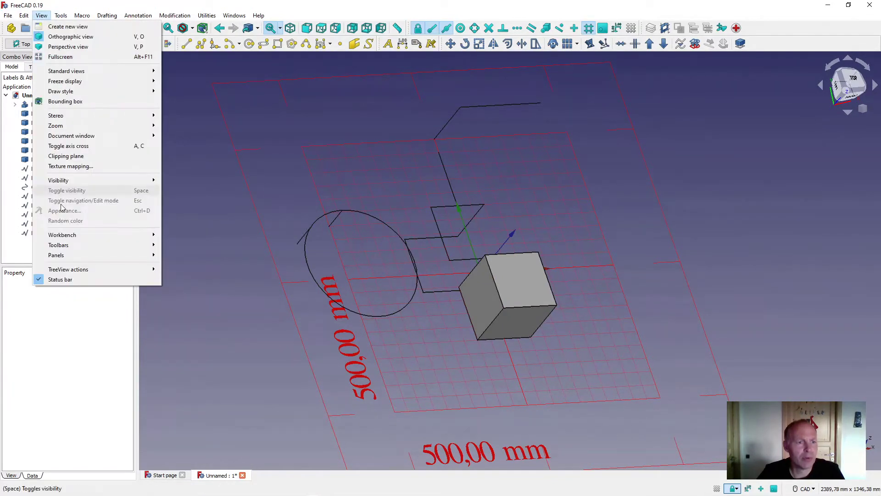
mouse_move(104, 246)
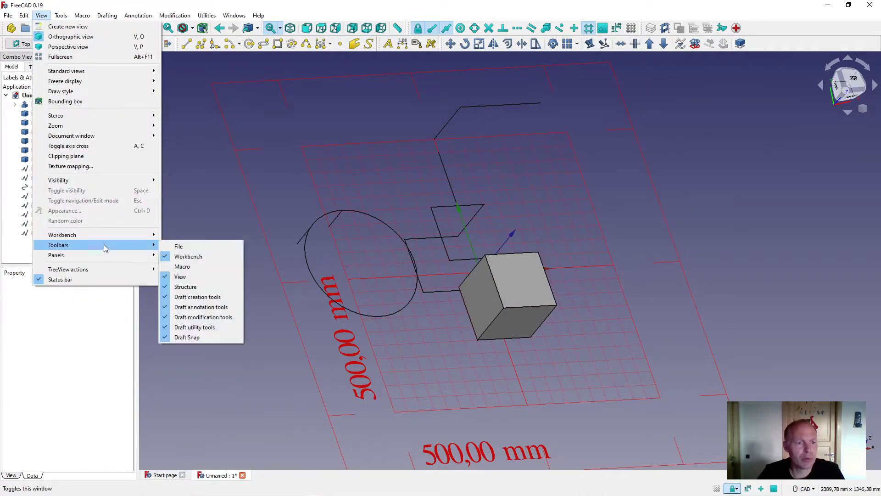
left_click(183, 338)
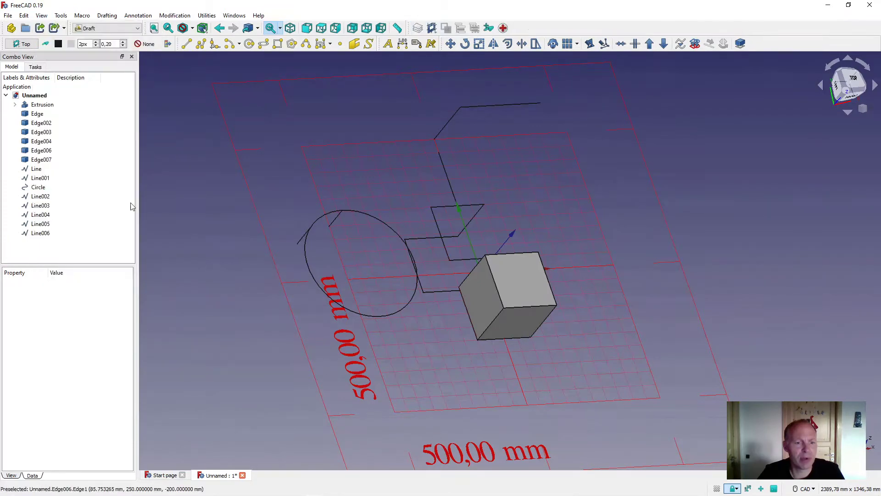
left_click(42, 16)
mouse_move(87, 246)
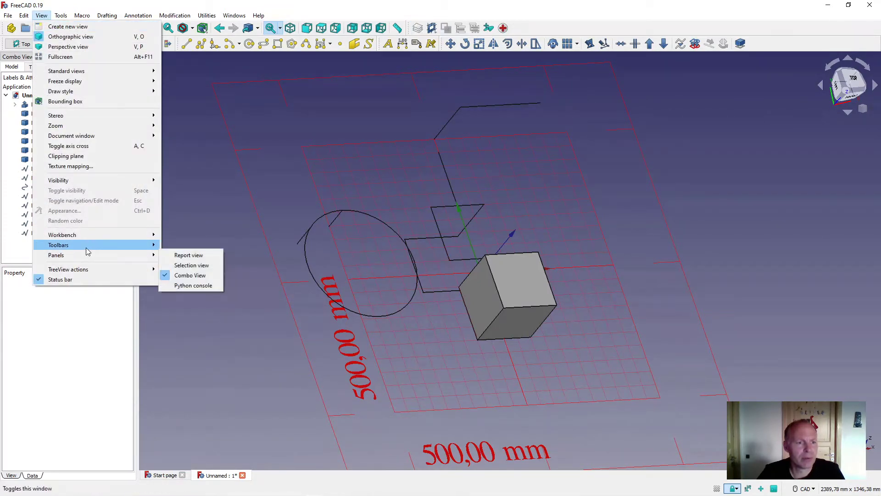
left_click(181, 340)
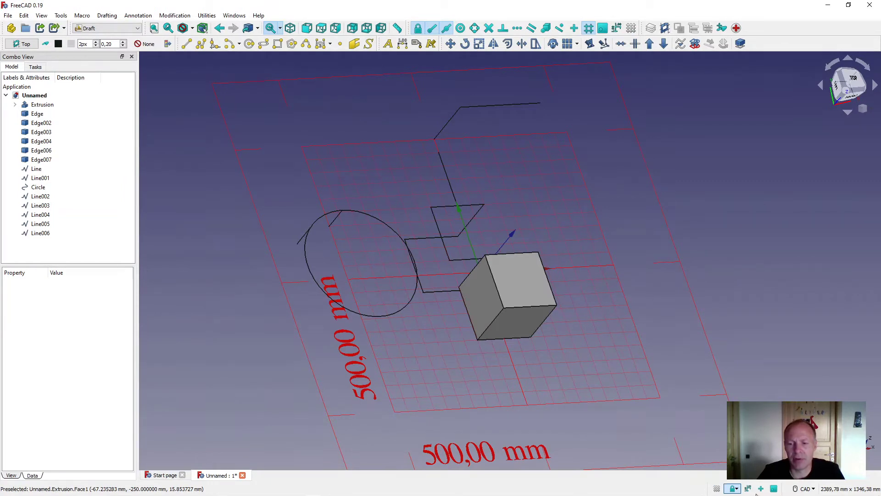
left_click(716, 489)
left_click(715, 490)
left_click(737, 490)
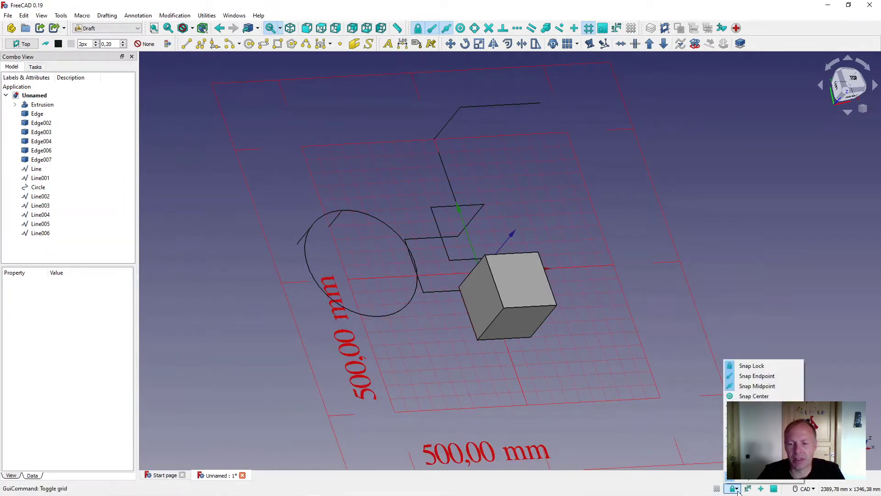
left_click(737, 489)
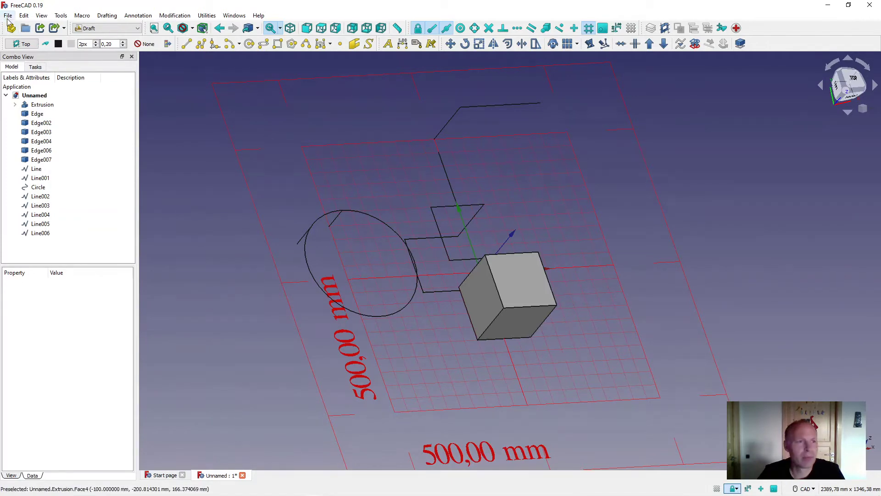
left_click(22, 16)
left_click(39, 196)
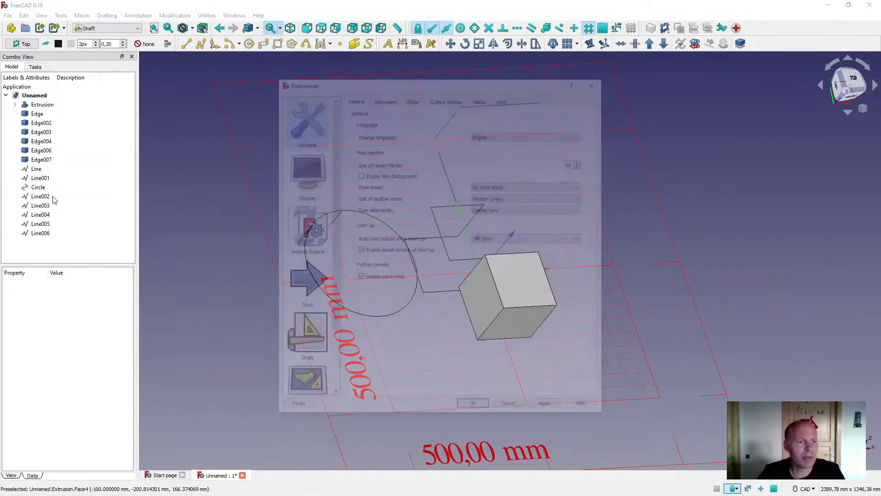
left_click(306, 342)
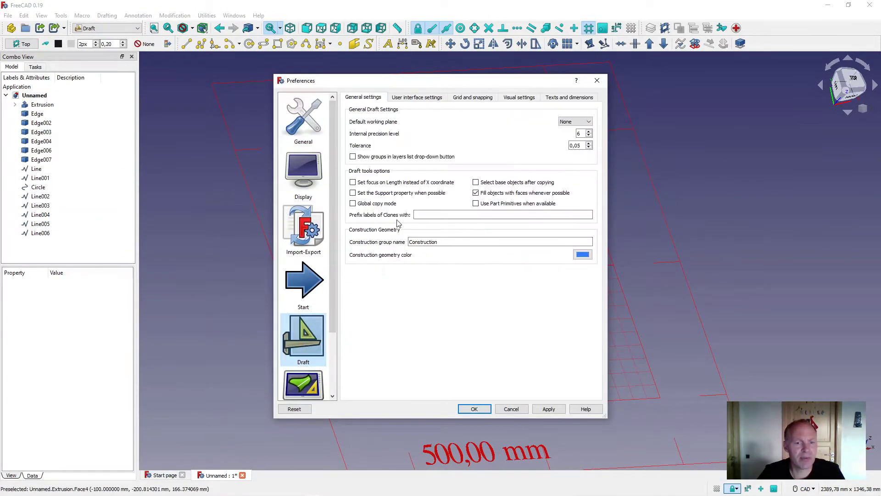
left_click(461, 101)
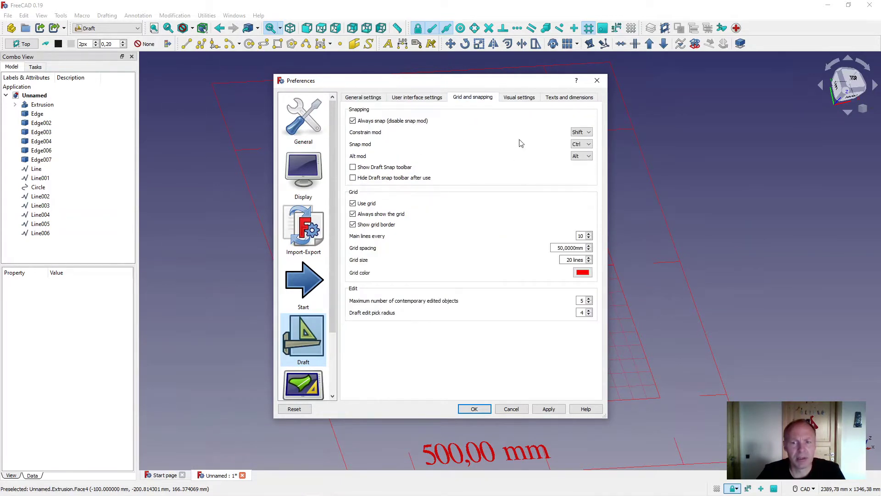
left_click_drag(513, 86, 267, 71)
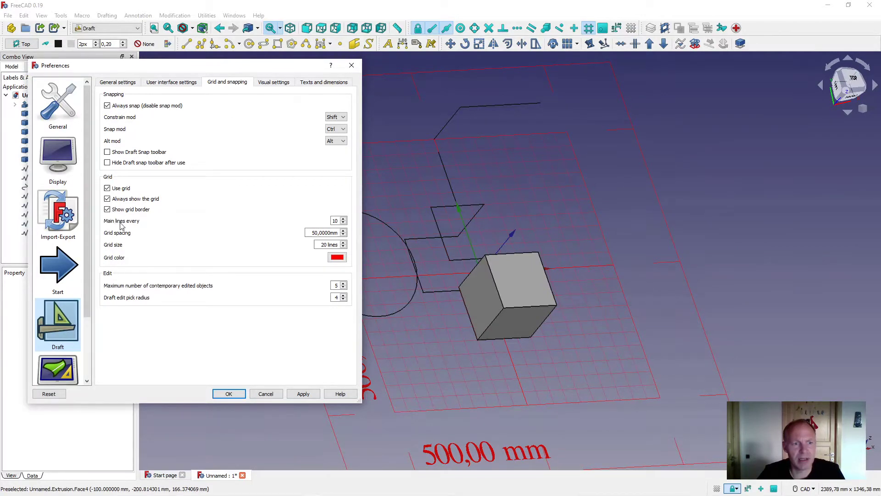
left_click(229, 394)
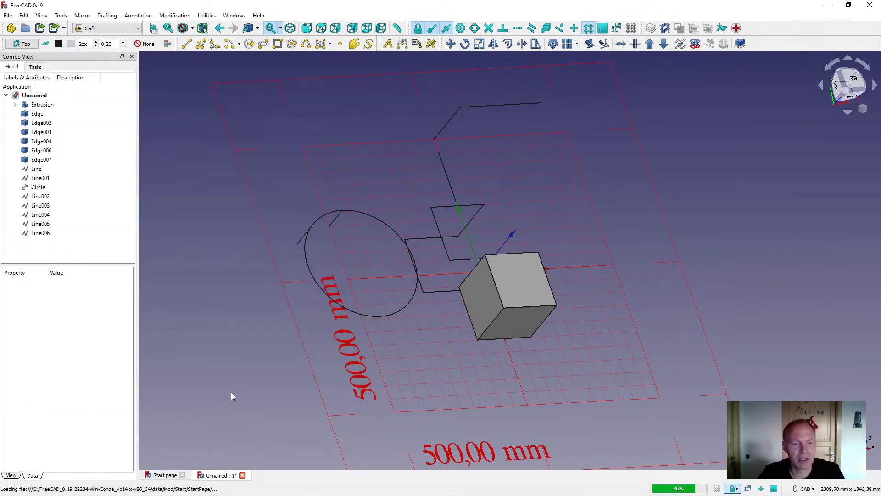
left_click(19, 44)
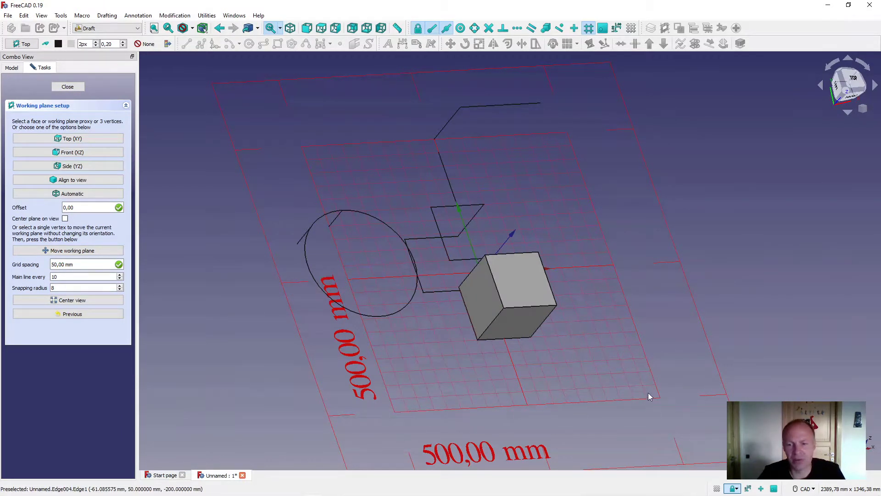
left_click(68, 86)
middle_click_drag(525, 189, 477, 206)
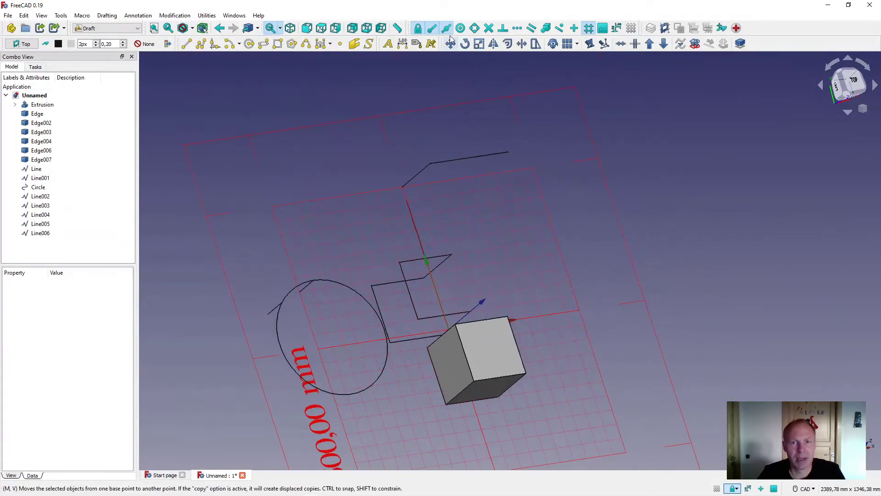
left_click(419, 29)
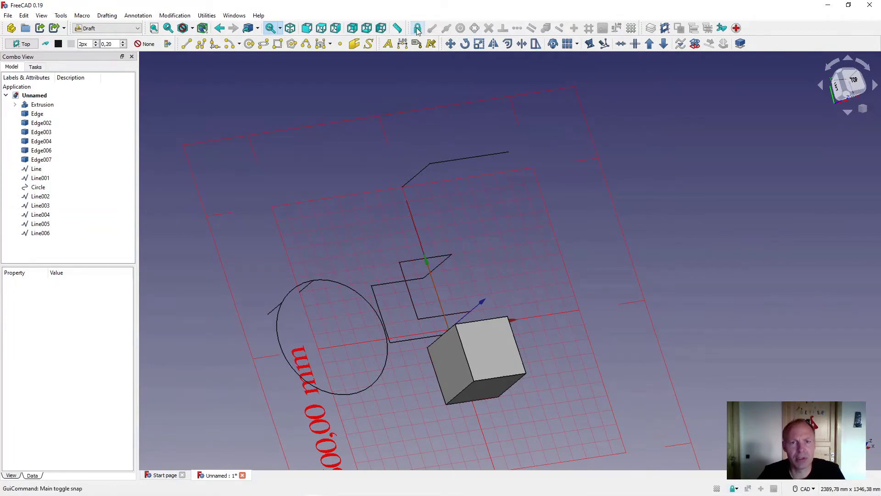
left_click(418, 29)
left_click(418, 30)
left_click(418, 29)
left_click(418, 29)
left_click(418, 30)
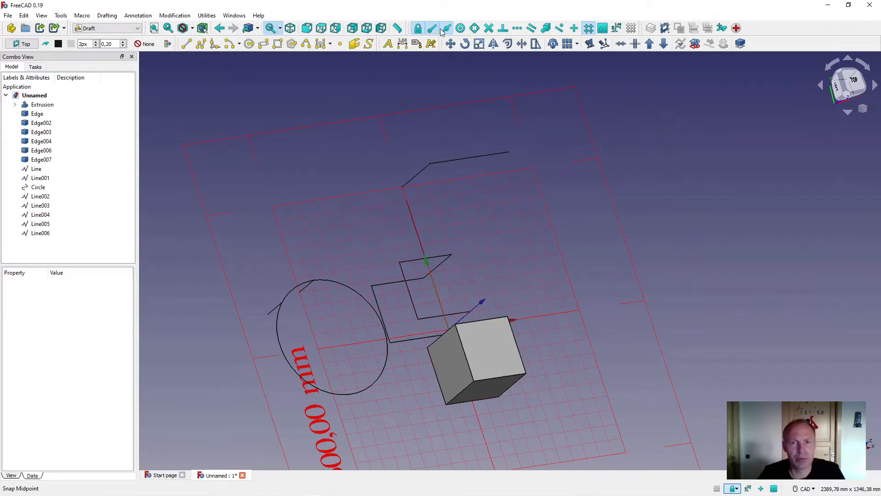
left_click(187, 46)
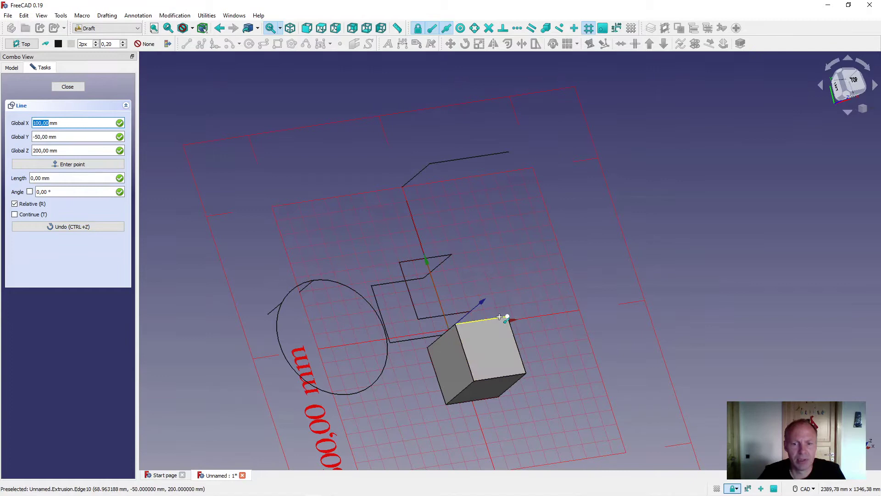
scroll(499, 316, "up", 2)
scroll(500, 317, "up", 2)
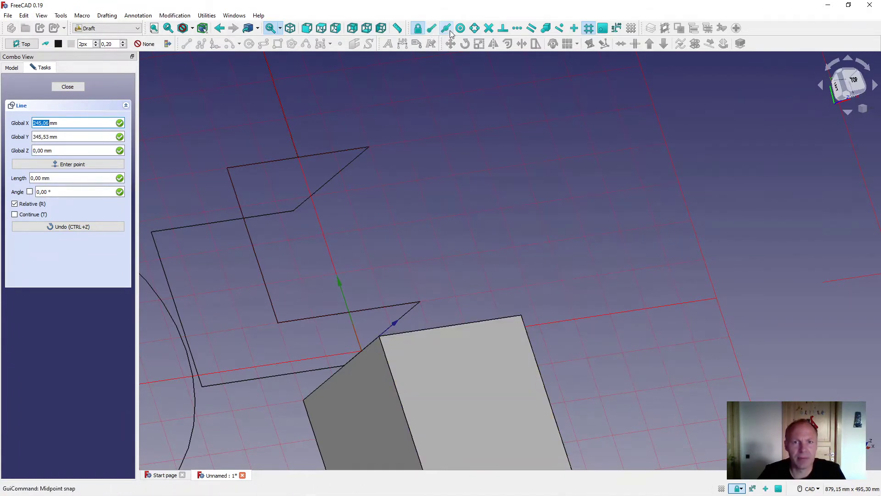
scroll(459, 149, "down", 3)
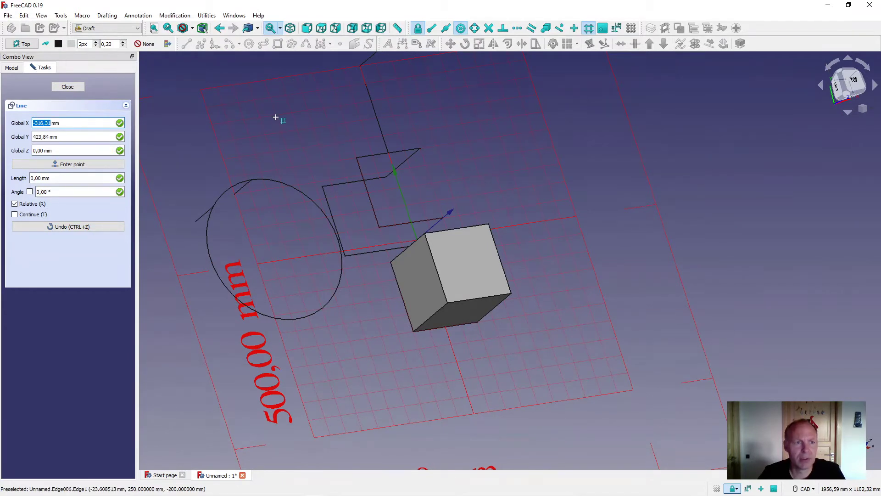
left_click(65, 87)
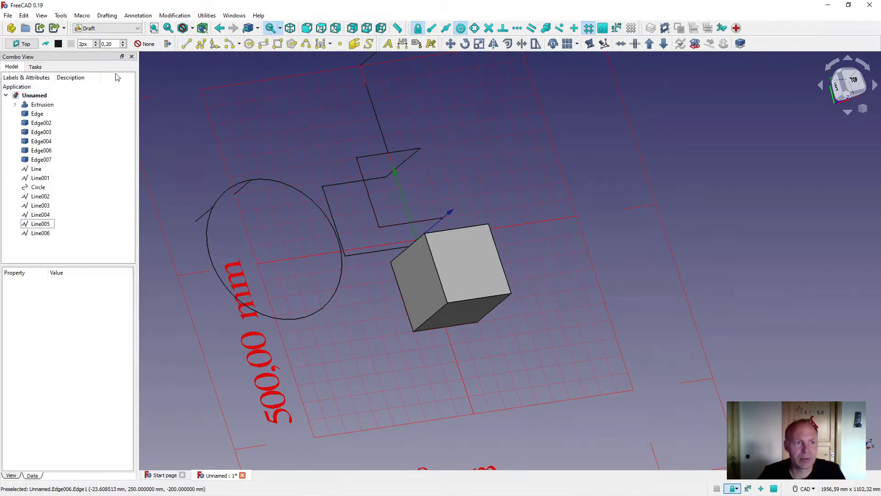
Start a line at the circle's centre, then cancel it with Esc
left_click(186, 44)
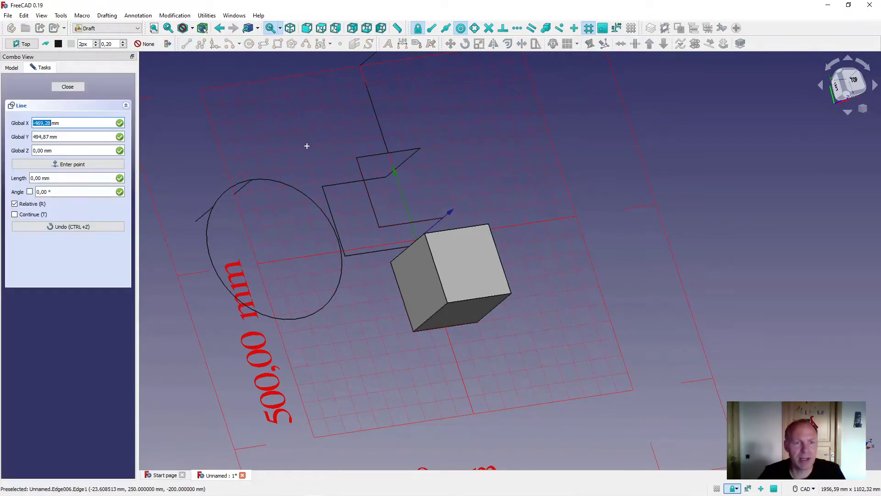
left_click(303, 193)
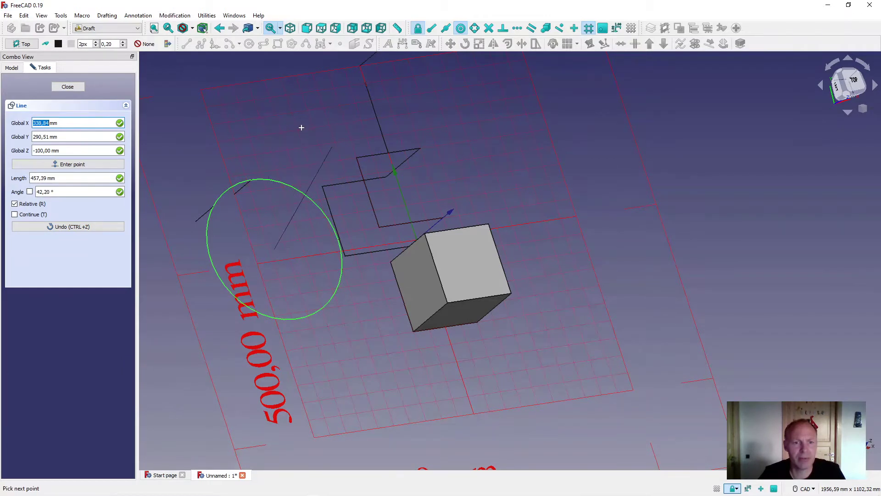
key("Escape")
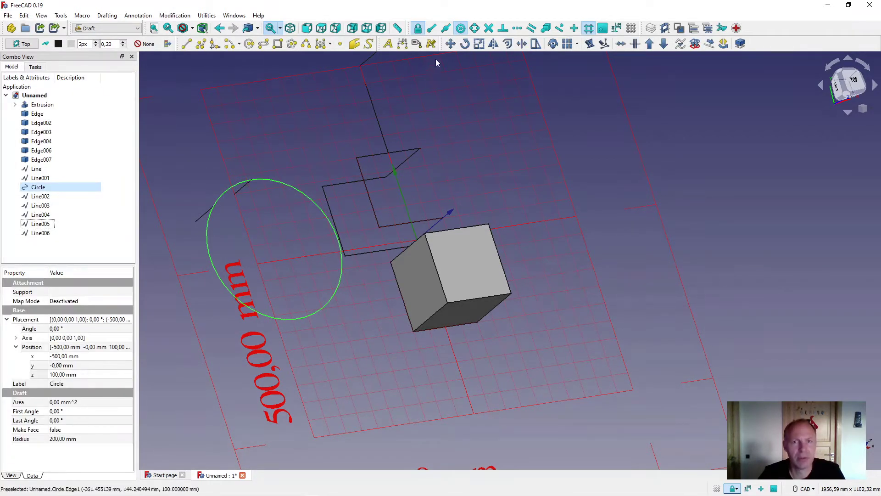
Enable Snap Angle, restart Draft Line and switch to the top view
left_click(476, 29)
left_click(186, 45)
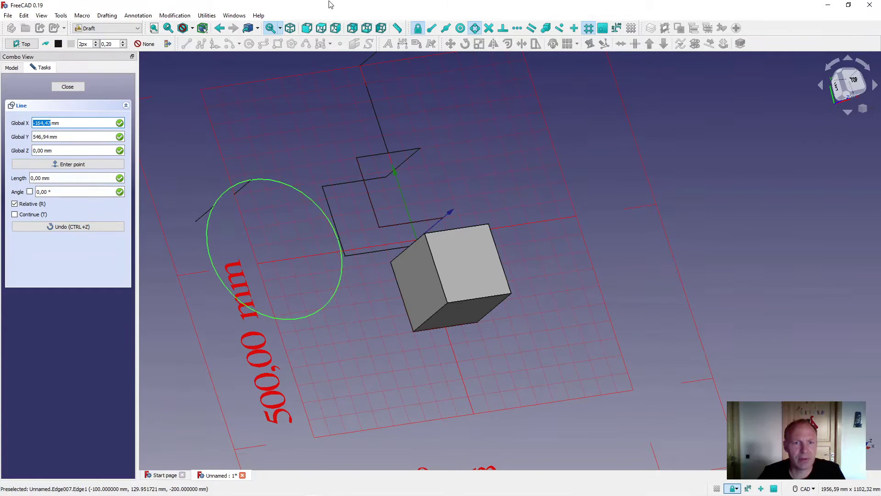
left_click(322, 29)
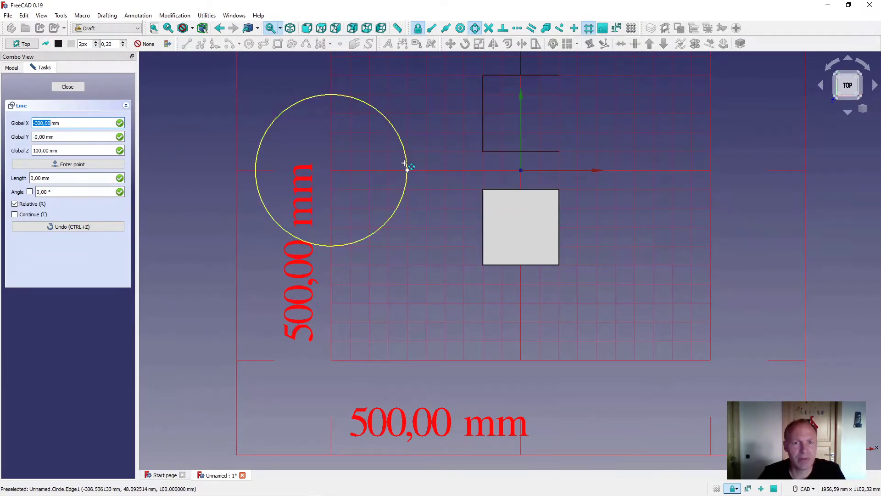
Draw a line from the circle's edge toward the square, then undo it
left_click(395, 209)
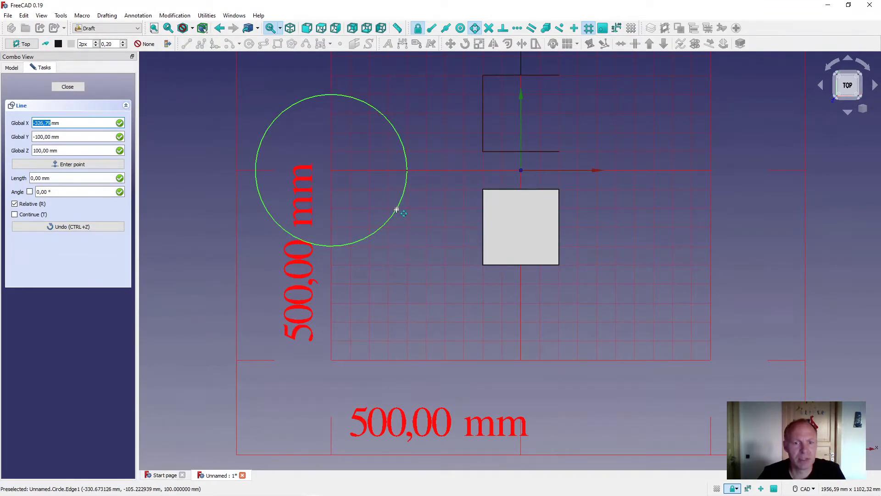
left_click(457, 263)
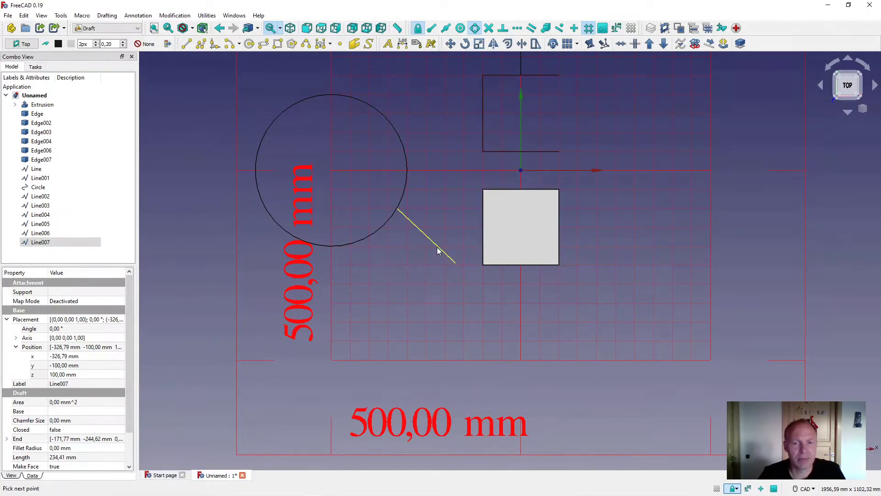
key("ctrl+z")
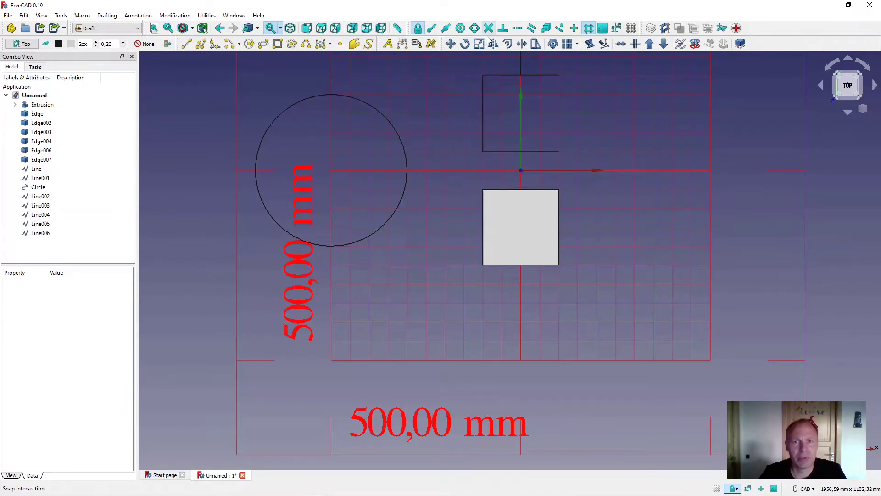
scroll(450, 217, "down", 2)
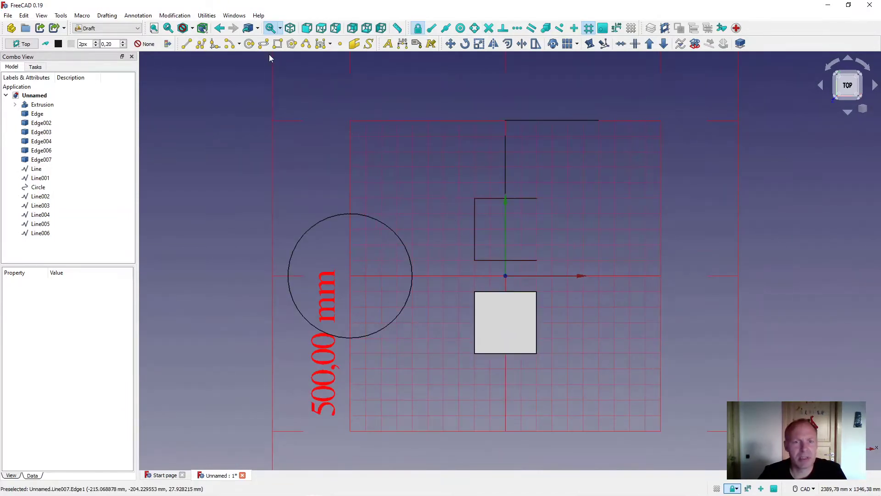
Draw a long diagonal plus a shallow line and a short line crossing it
left_click(186, 43)
left_click(380, 146)
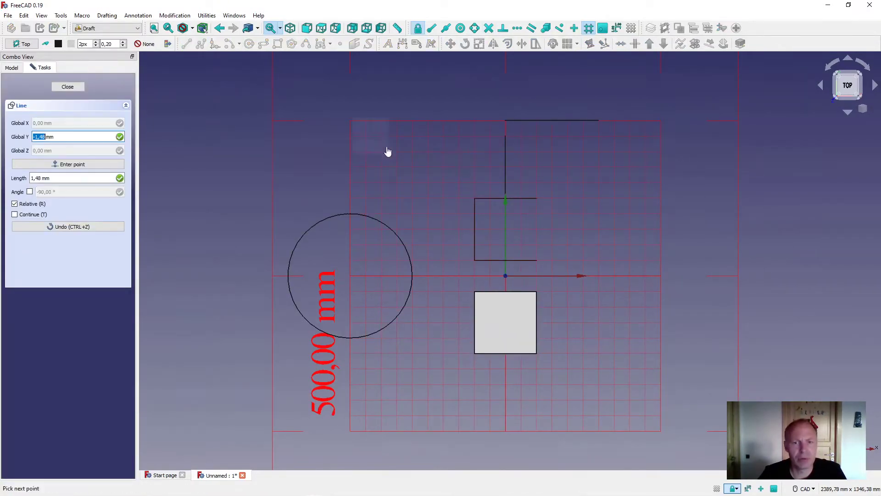
left_click(467, 207)
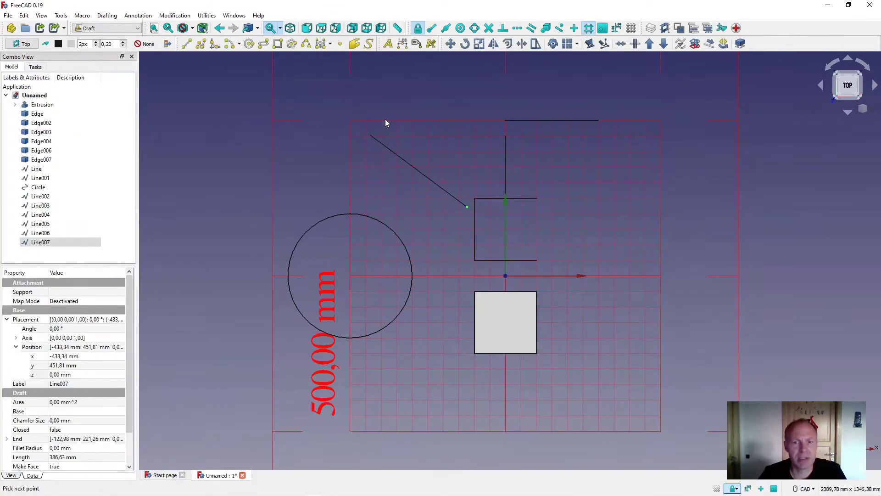
left_click(186, 44)
left_click(458, 146)
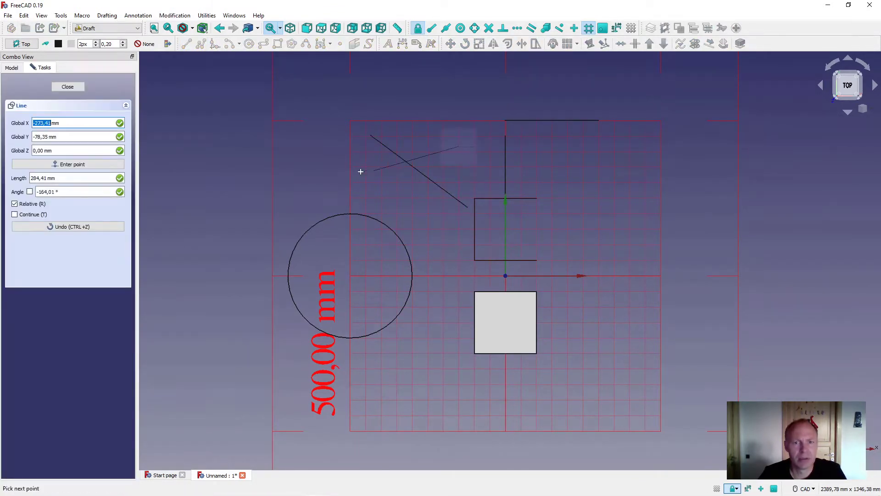
left_click(360, 172)
left_click(186, 44)
left_click(413, 206)
left_click(460, 167)
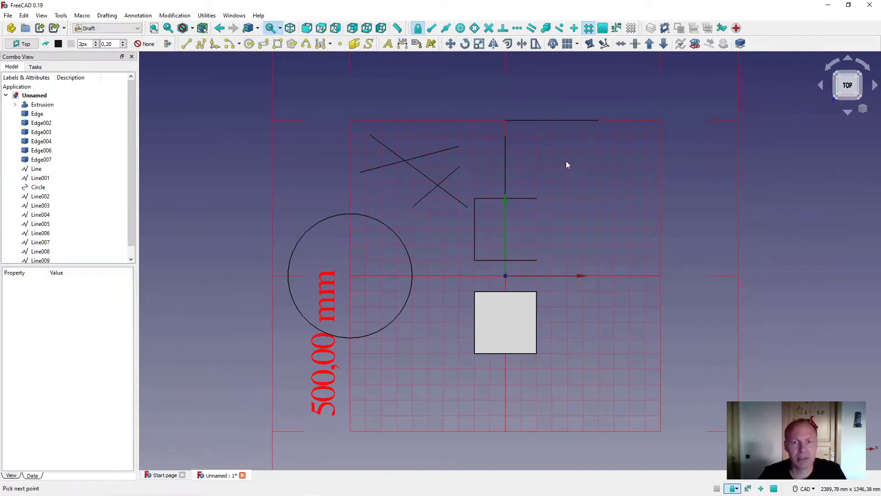
Enable Snap Intersection and draw a line down from the lines' crossing point
left_click(489, 29)
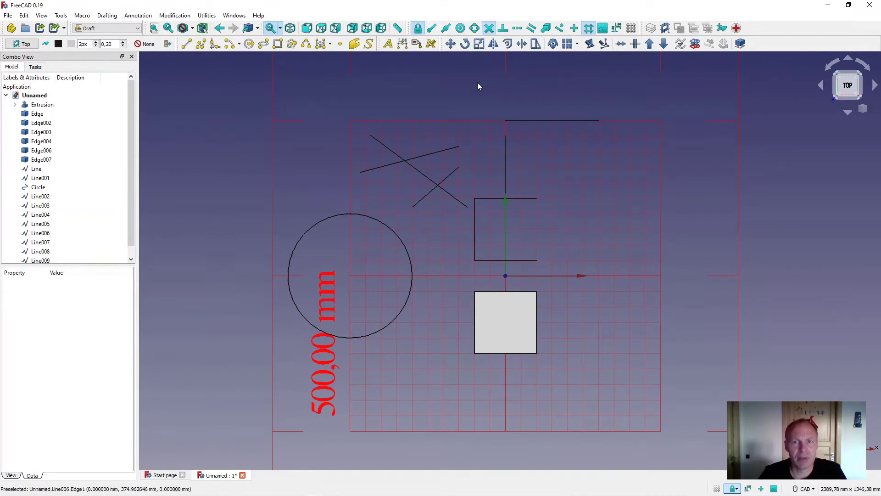
left_click(187, 44)
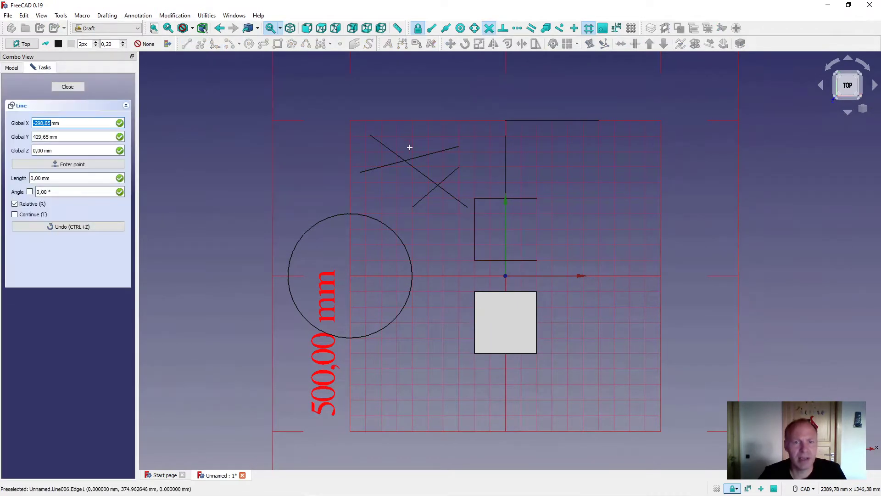
left_click(438, 185)
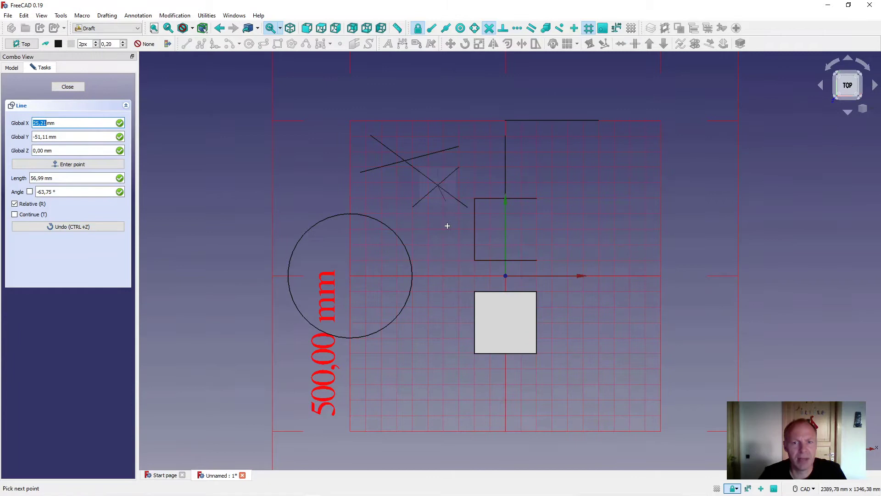
left_click(455, 271)
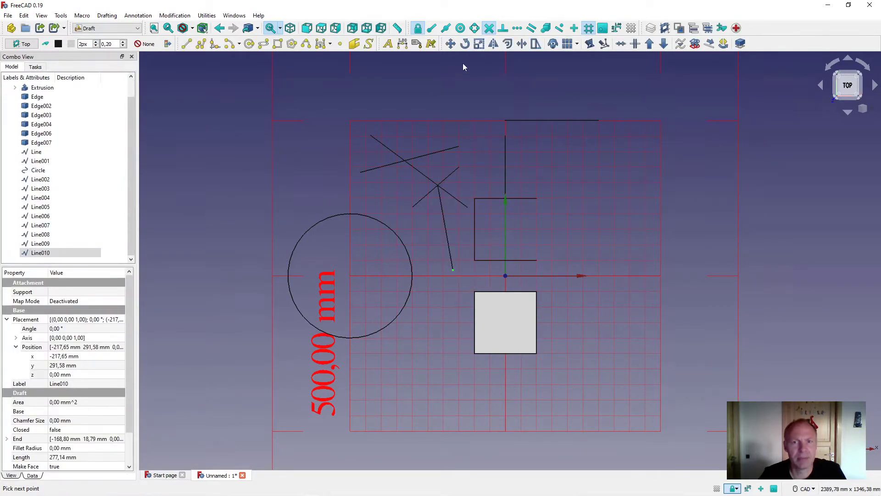
Enable Snap Perpendicular and draw a line perpendicular to the long diagonal
left_click(489, 28)
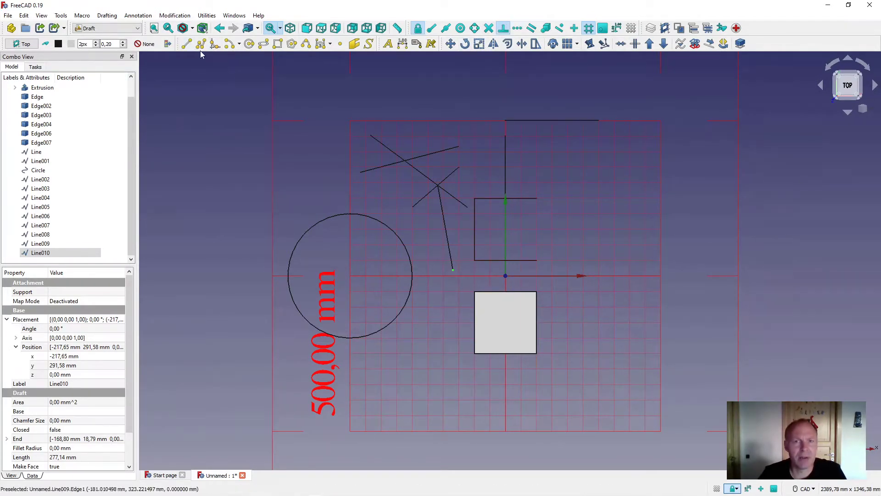
left_click(189, 46)
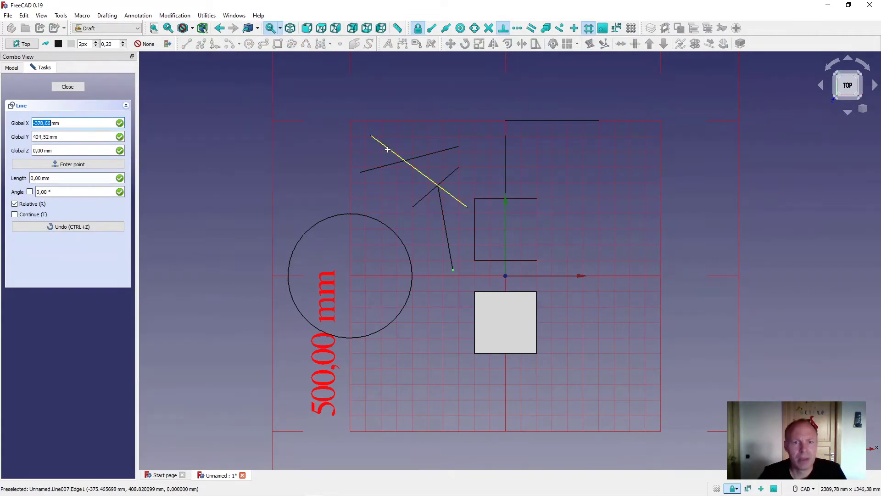
left_click(437, 81)
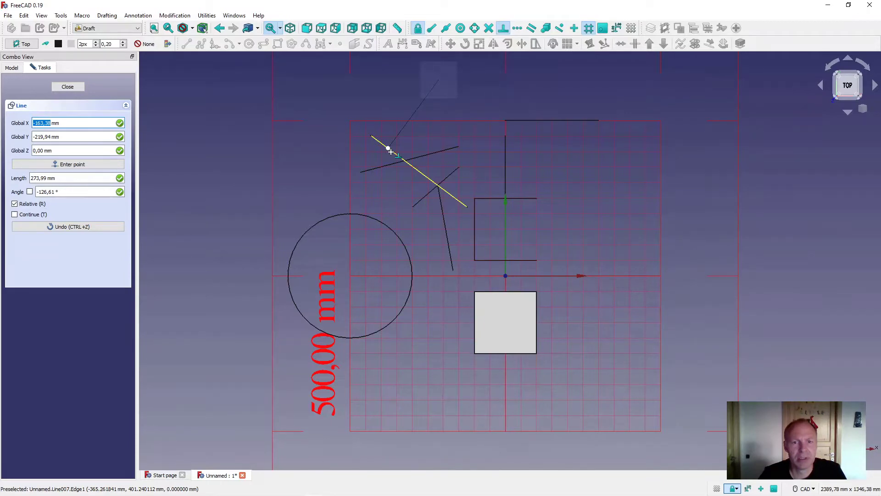
scroll(389, 150, "up", 5)
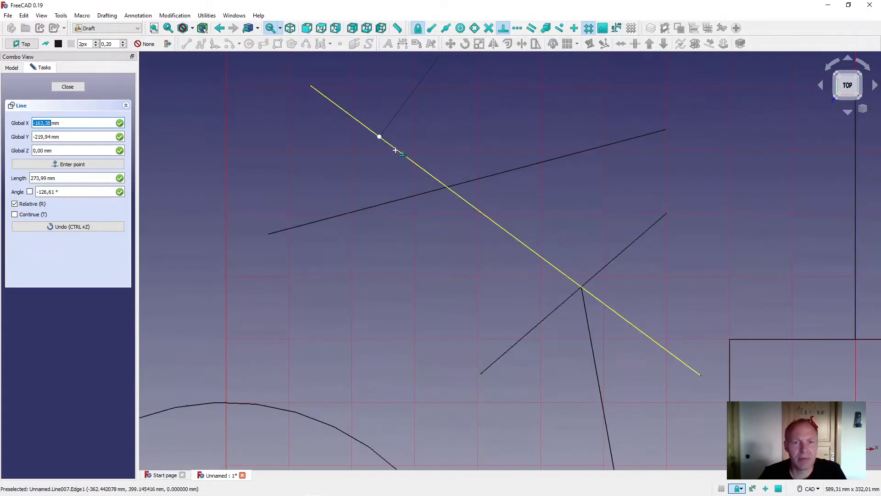
left_click(439, 178)
scroll(382, 169, "down", 5)
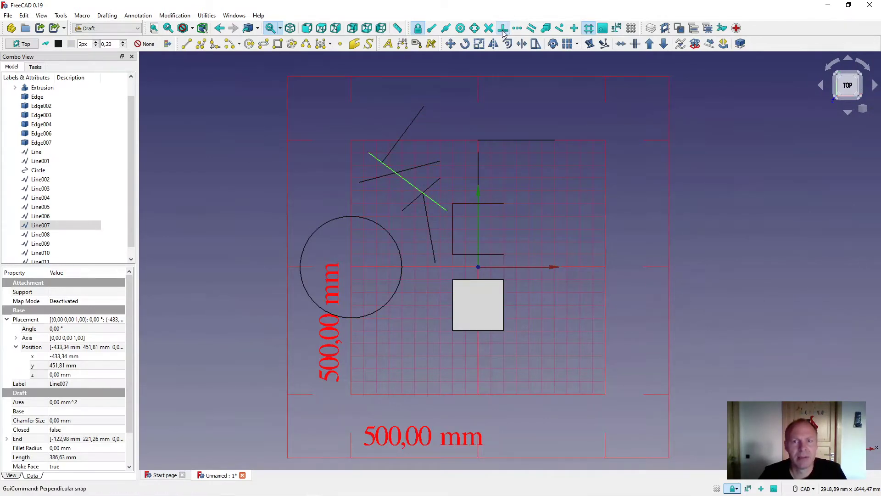
Turn on Extension and Endpoint snapping with the shallow crossing line selected
left_click(520, 30)
scroll(472, 179, "up", 4)
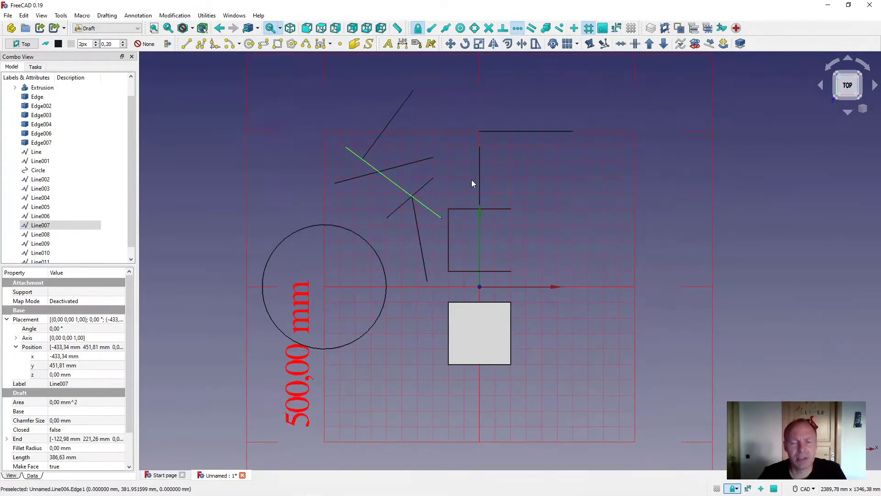
scroll(455, 156, "down", 2)
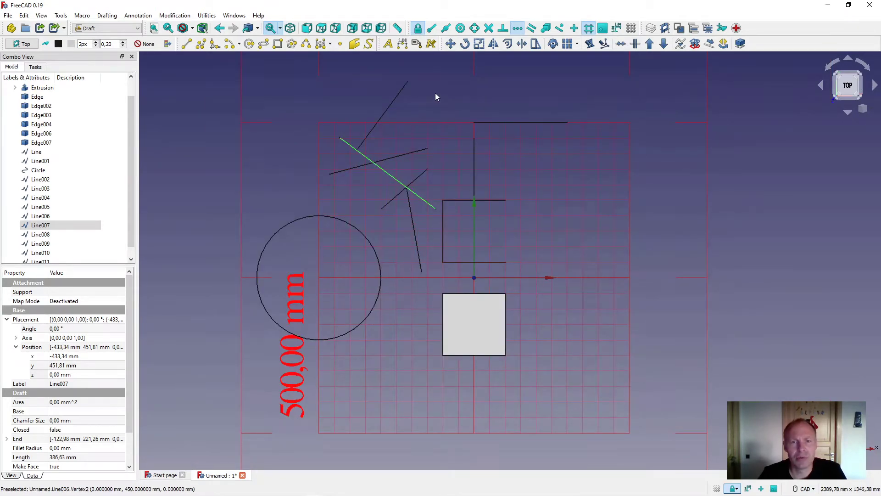
left_click(427, 147)
left_click(432, 28)
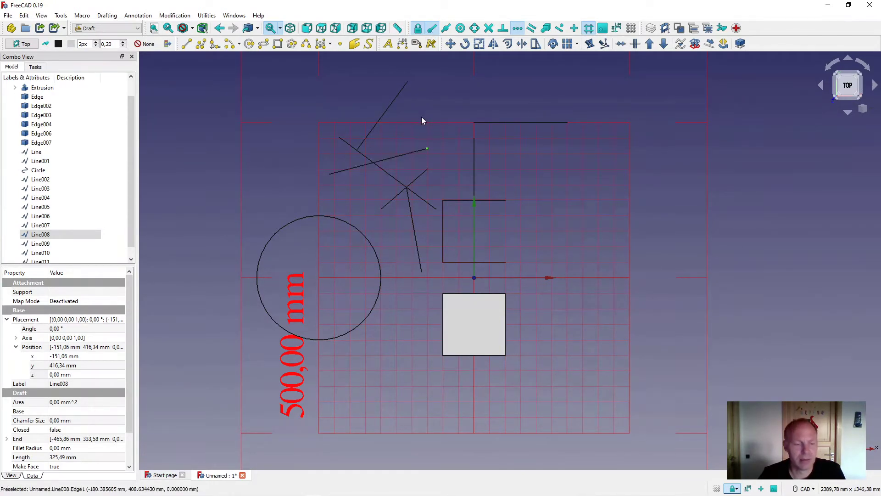
Draw Line012, a 306.70 mm near-vertical line rising from the shallow line's end
left_click(187, 44)
left_click(416, 150)
scroll(430, 152, "down", 3)
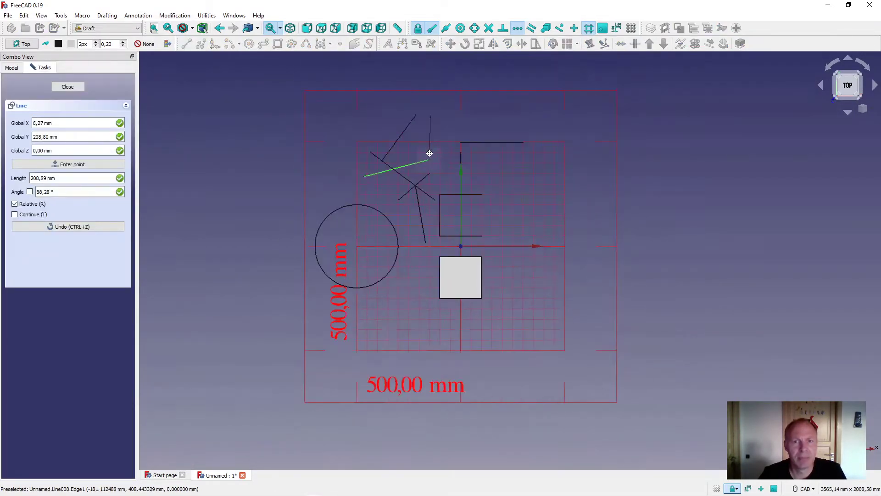
scroll(429, 149, "up", 4)
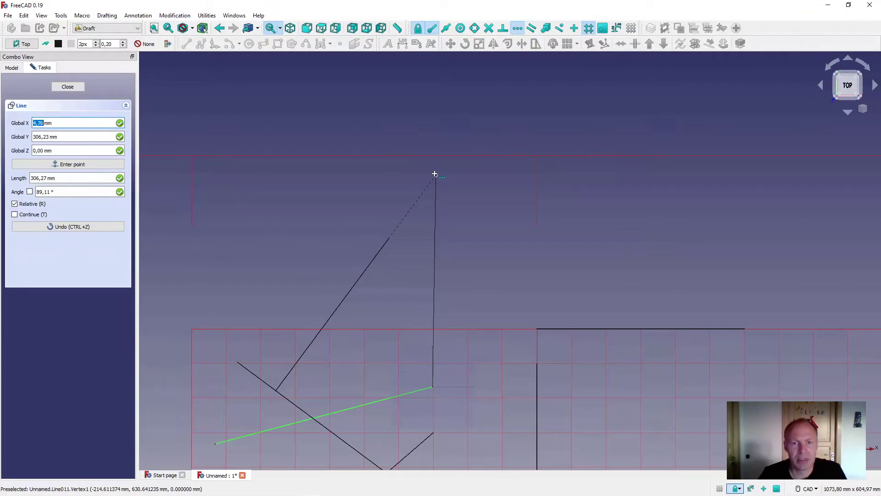
left_click(435, 174)
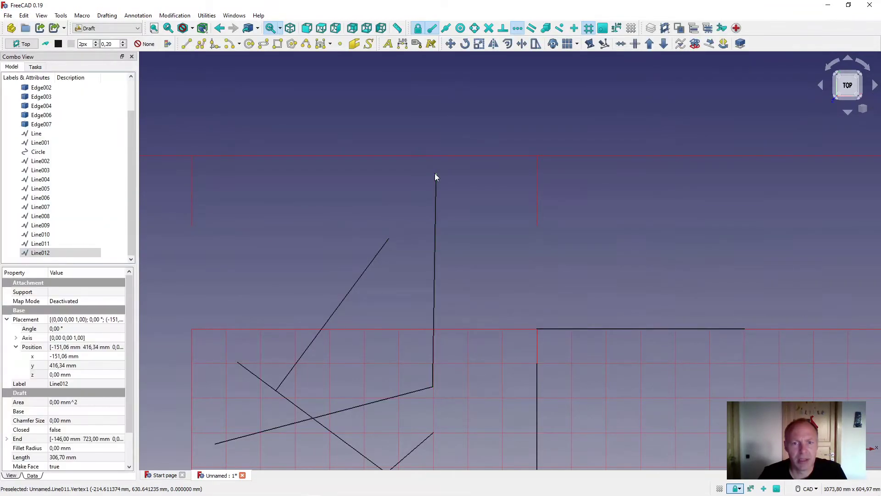
scroll(448, 197, "down", 3)
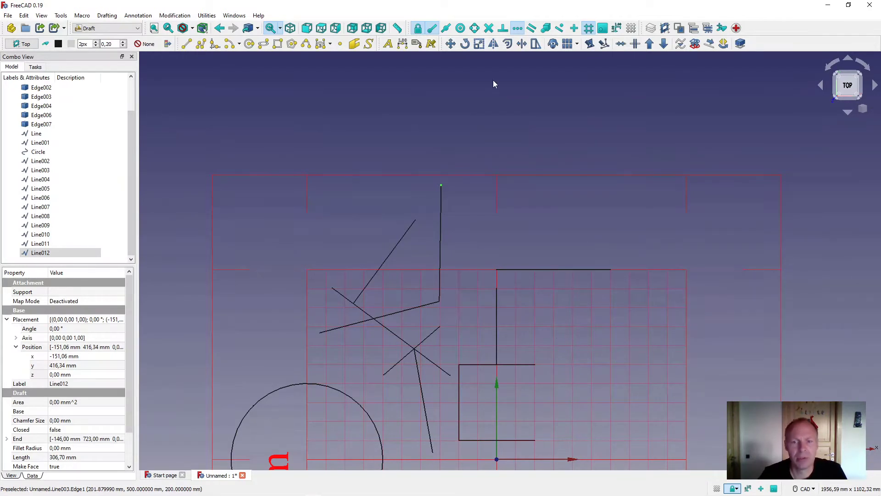
left_click(186, 44)
left_click(536, 365)
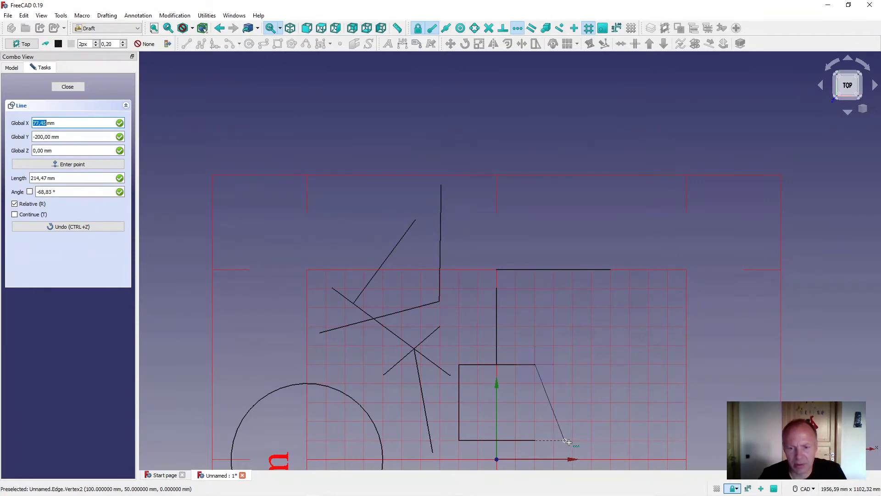
middle_click_drag(580, 442, 546, 338)
scroll(515, 279, "up", 8)
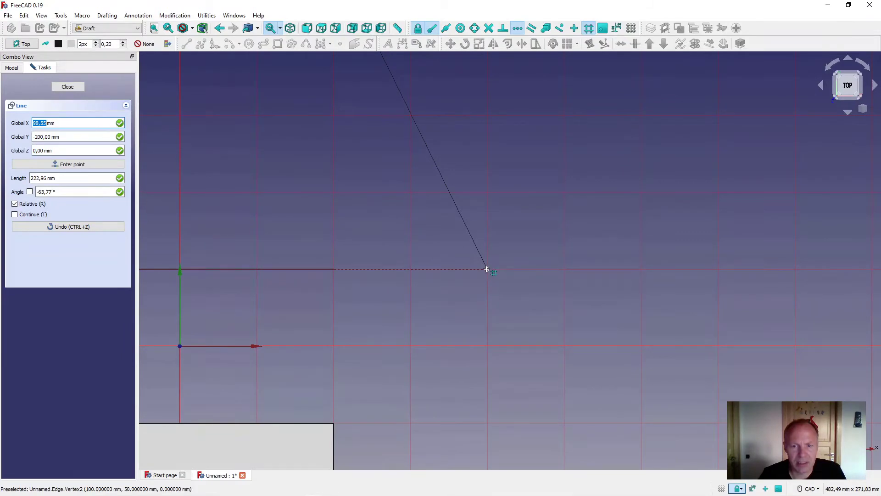
key("Escape")
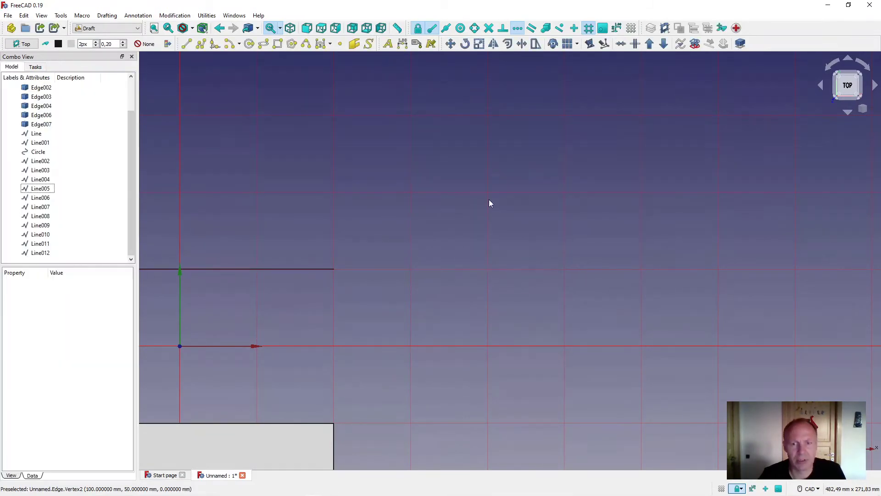
scroll(489, 200, "down", 2)
middle_click_drag(478, 191, 551, 278)
scroll(529, 56, "down", 1)
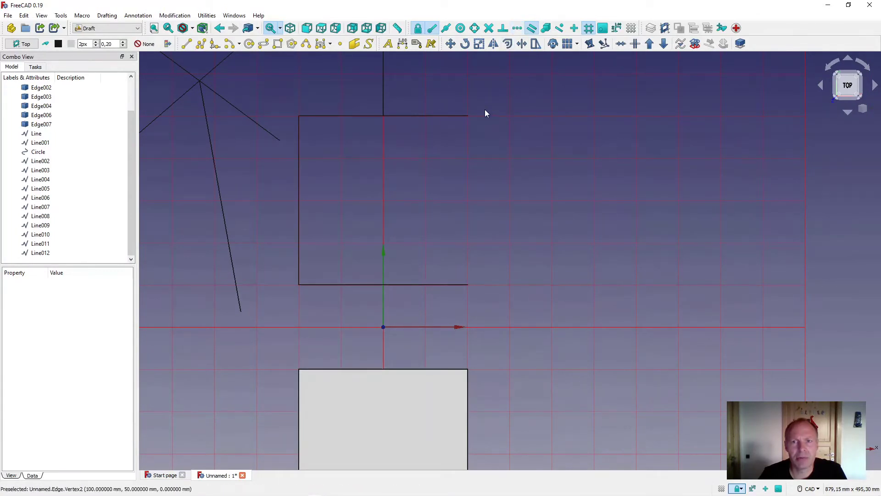
Bring the lines back into view and start a line at (-100, 300) above the square
middle_click_drag(523, 167, 628, 234)
scroll(614, 229, "down", 2)
scroll(614, 229, "down", 1)
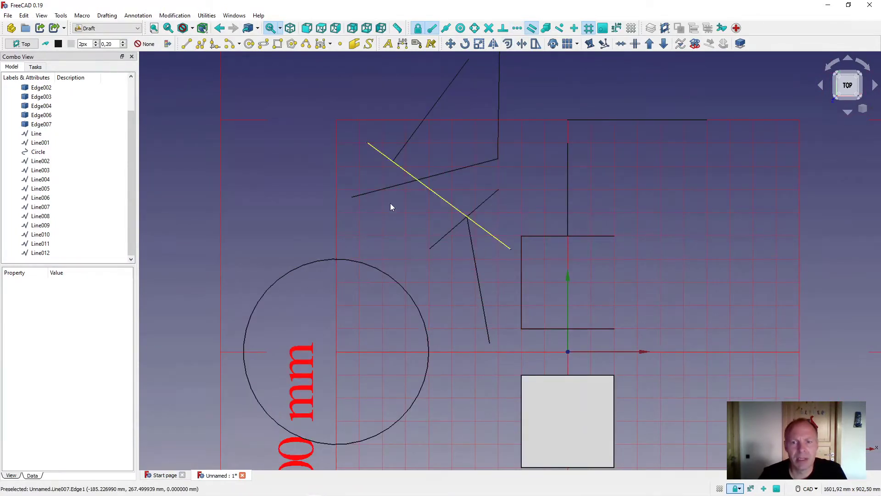
scroll(344, 169, "down", 1)
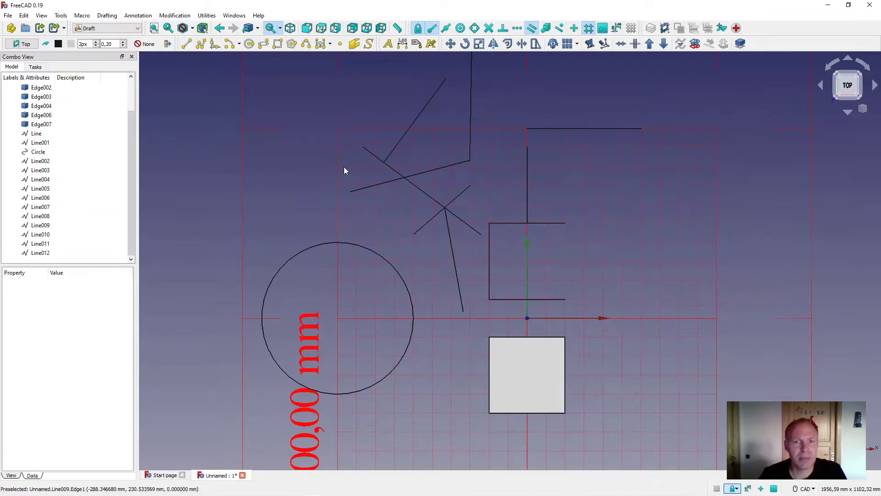
left_click(187, 44)
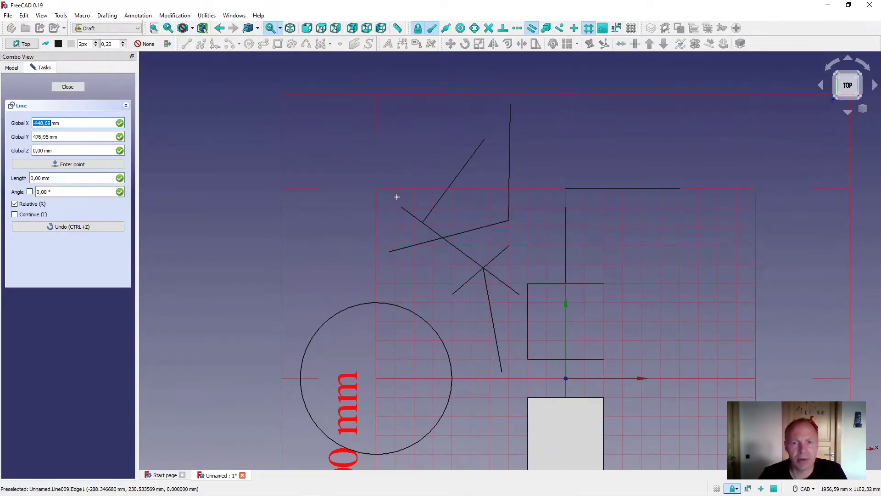
left_click(527, 263)
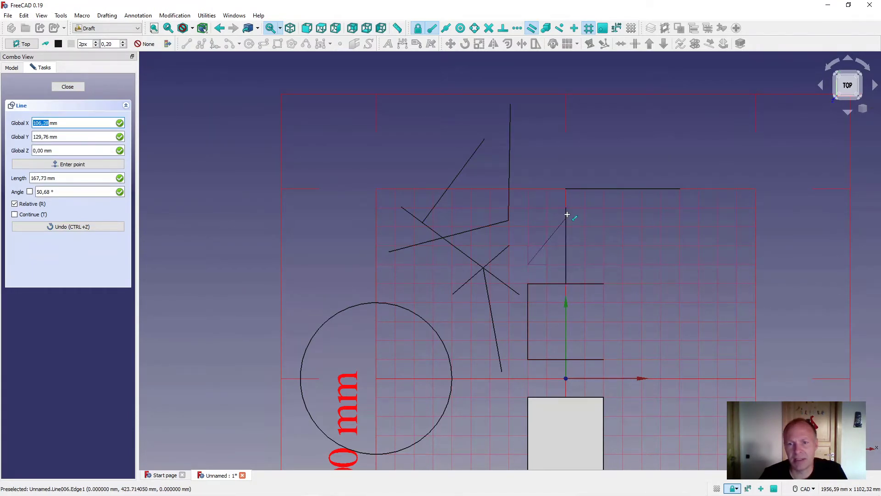
Toggle the vertical constraint and finish Line013, about 430 mm, near the grid's top
key("y")
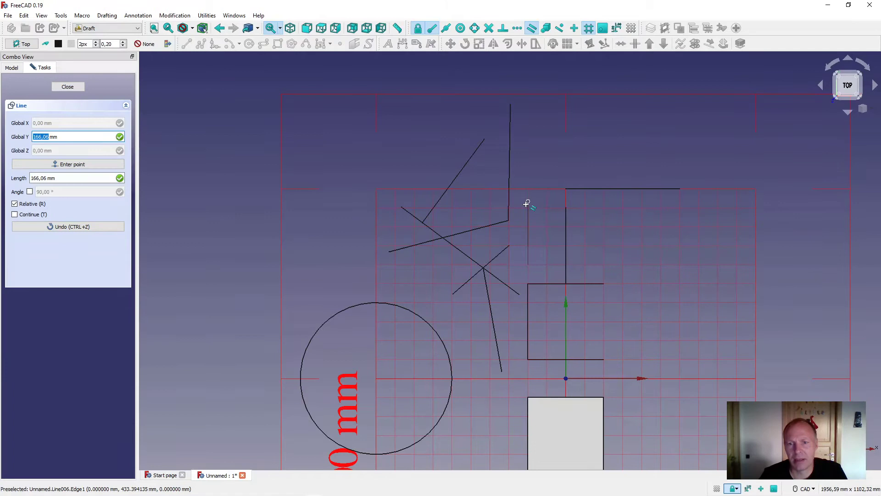
key("y")
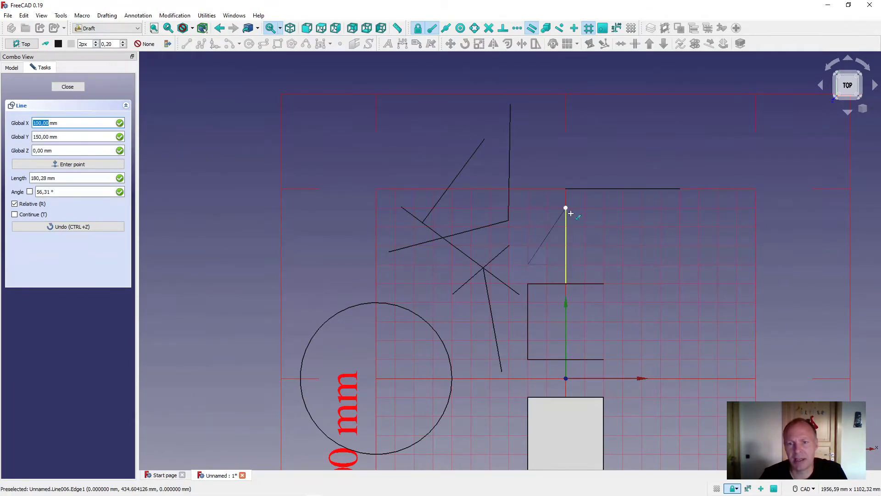
key("y")
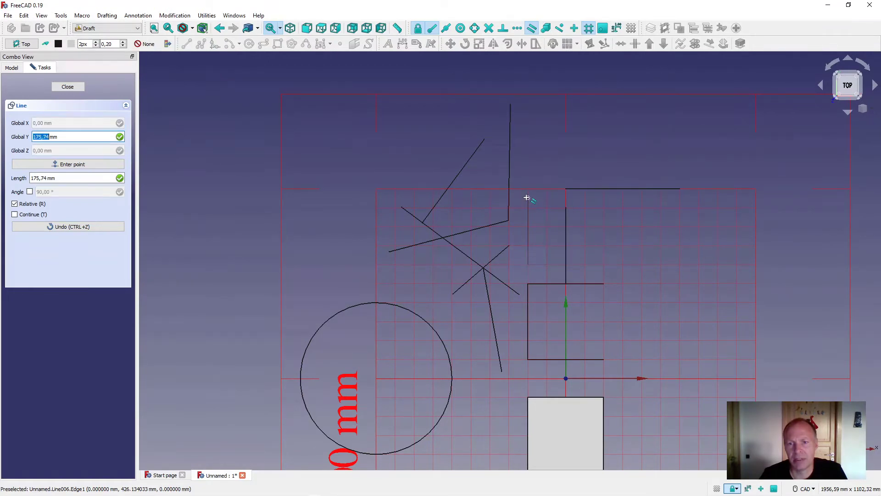
key("y")
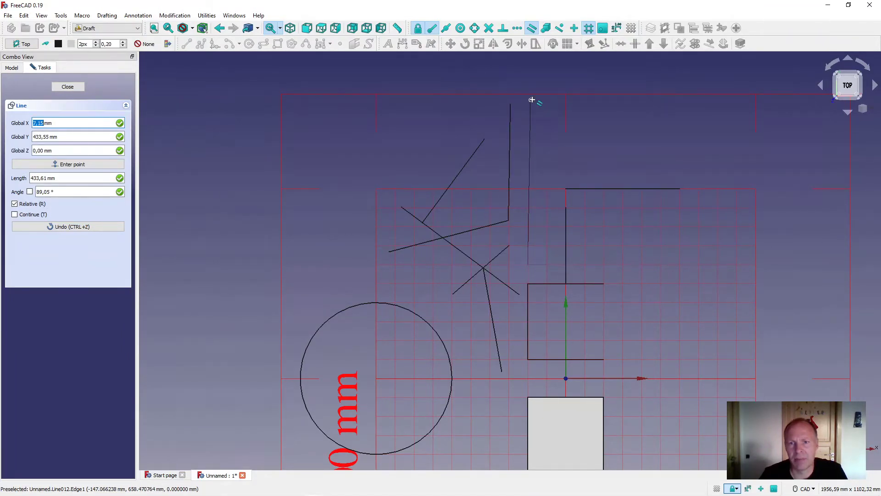
scroll(531, 100, "up", 4)
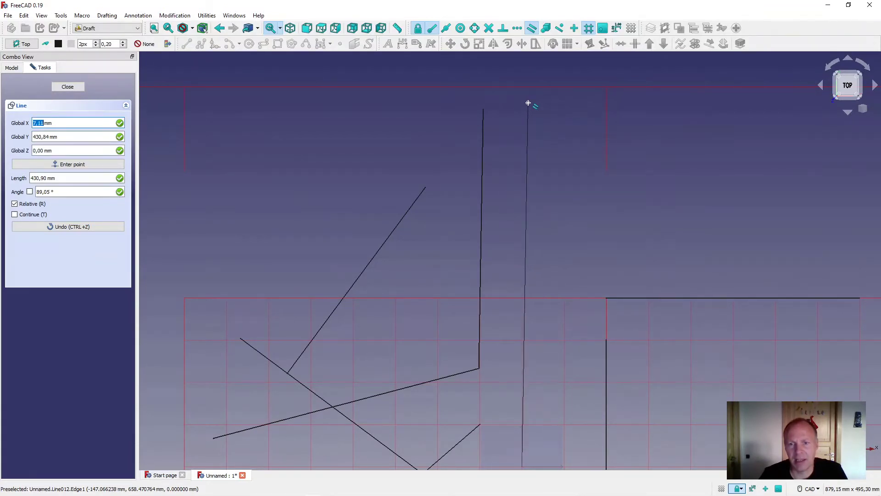
left_click(528, 103)
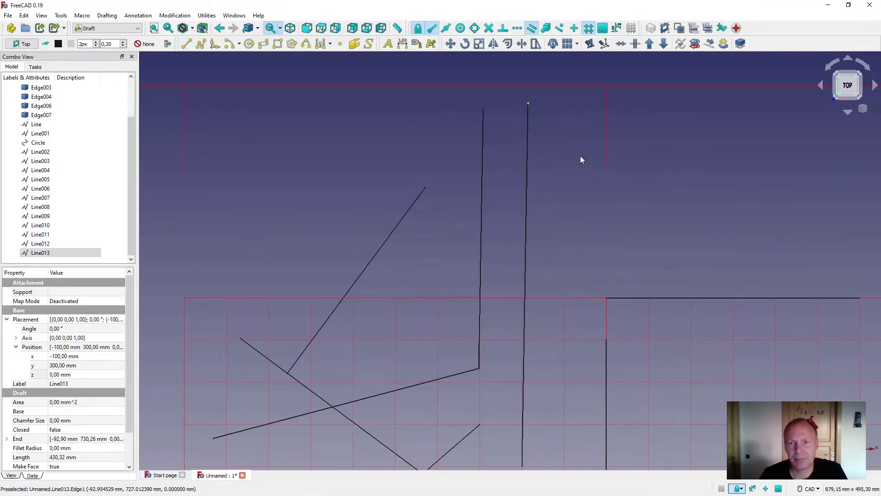
scroll(580, 156, "down", 2)
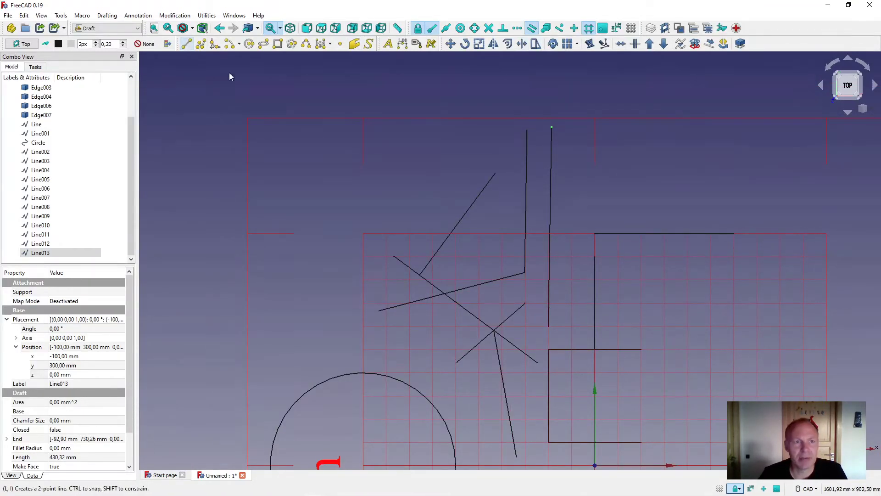
Enable Snap Extension while placing a line's first point, then cancel the line
left_click(186, 44)
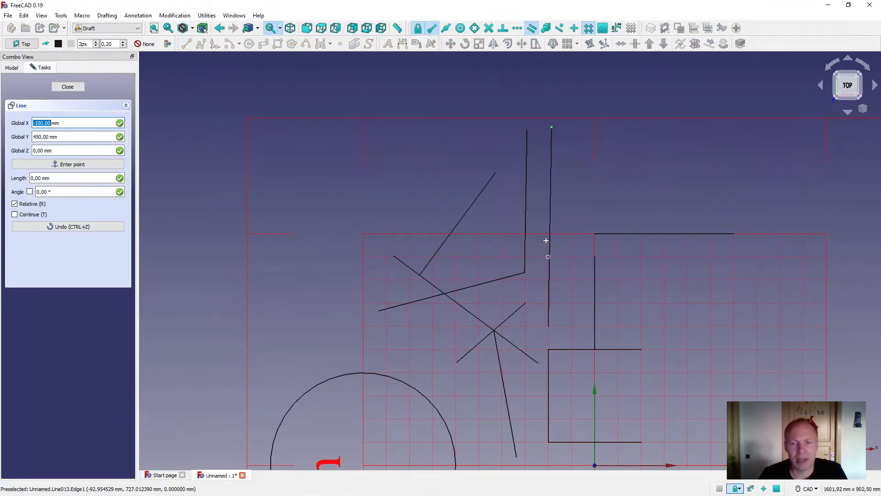
left_click(569, 324)
left_click(517, 29)
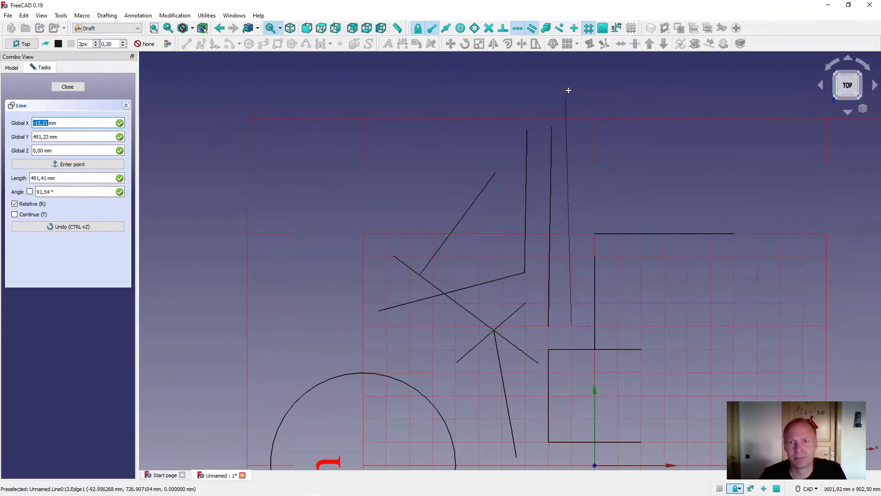
key("Escape")
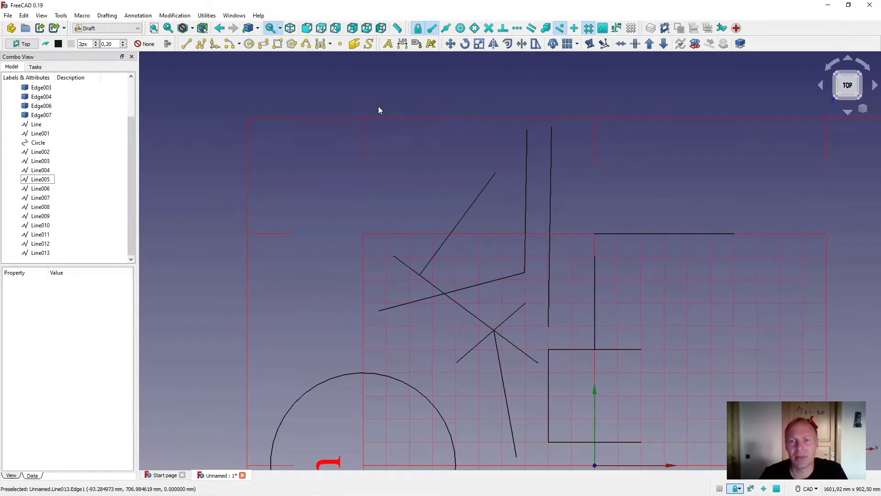
With Midpoint snapping on, draw a ~265 mm line down onto the upper-right horizontal line
left_click(186, 43)
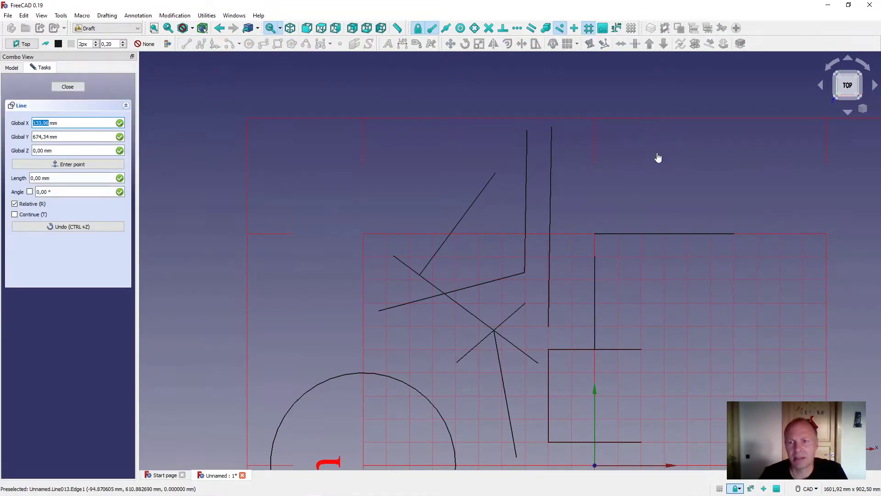
left_click(657, 154)
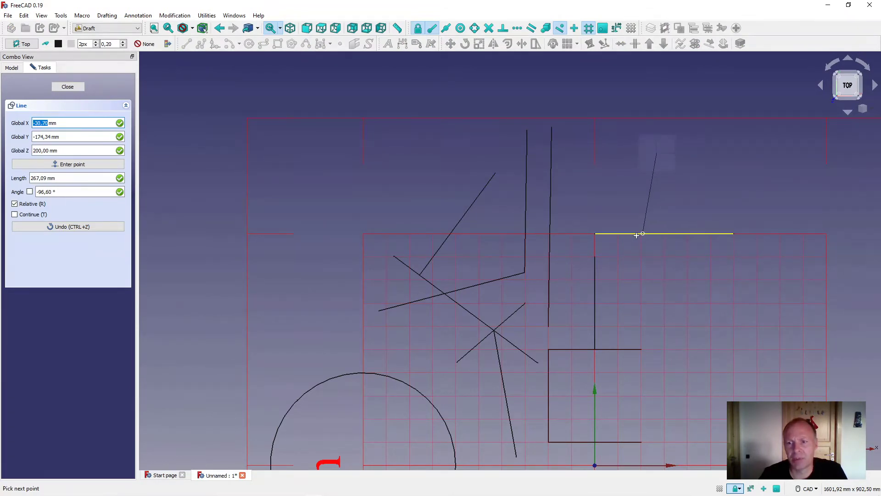
left_click(445, 29)
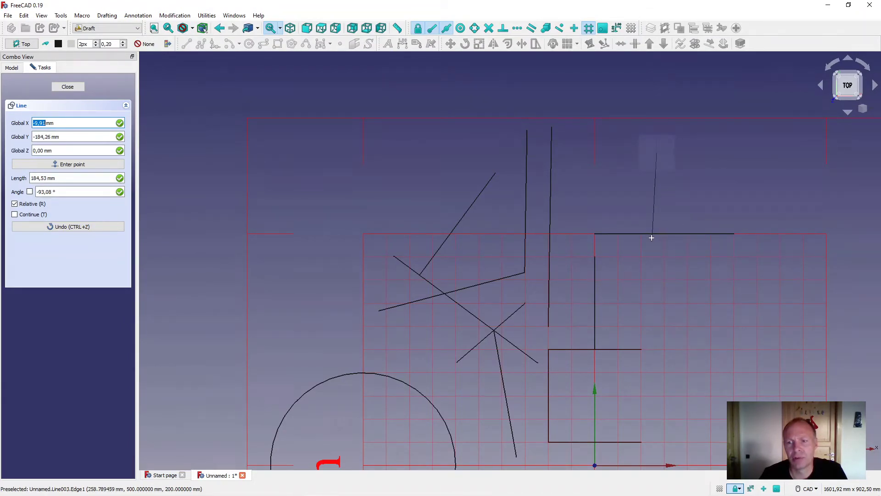
left_click(560, 28)
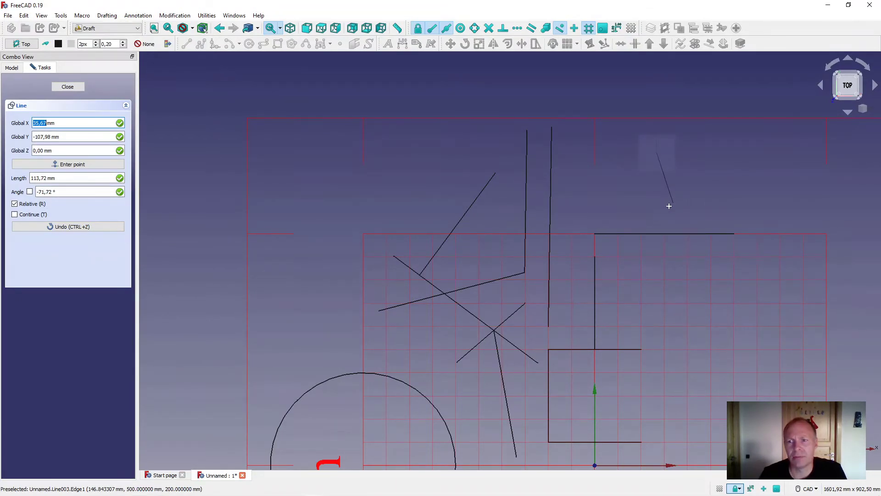
left_click(662, 235)
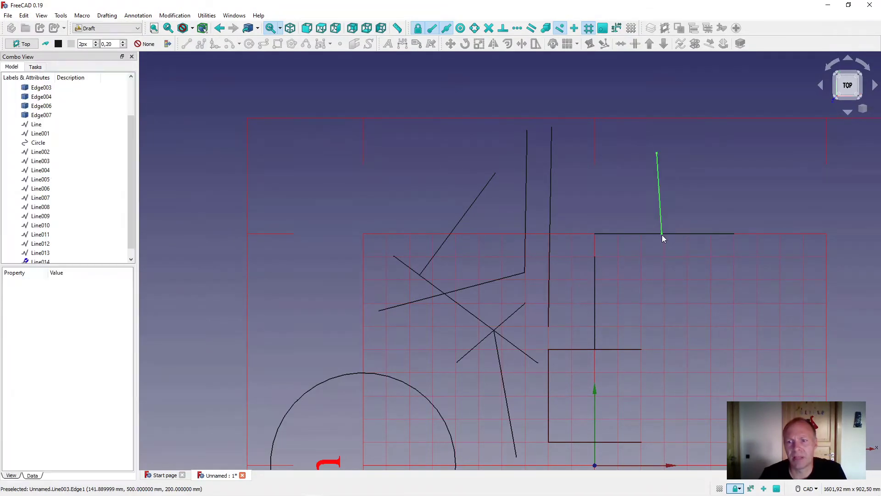
Enable Ortho snapping and draw Line015, 278.84 mm horizontal from (100, 350)
left_click(573, 30)
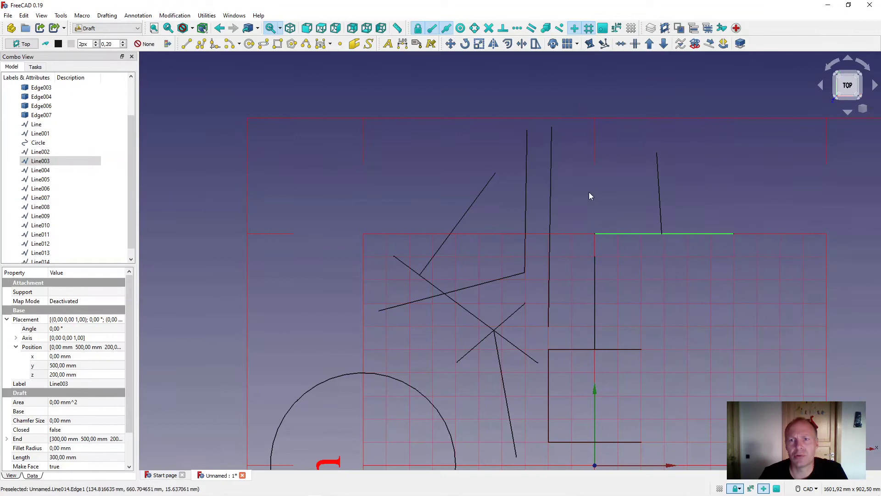
scroll(584, 213, "down", 3)
middle_click_drag(602, 234, 552, 159)
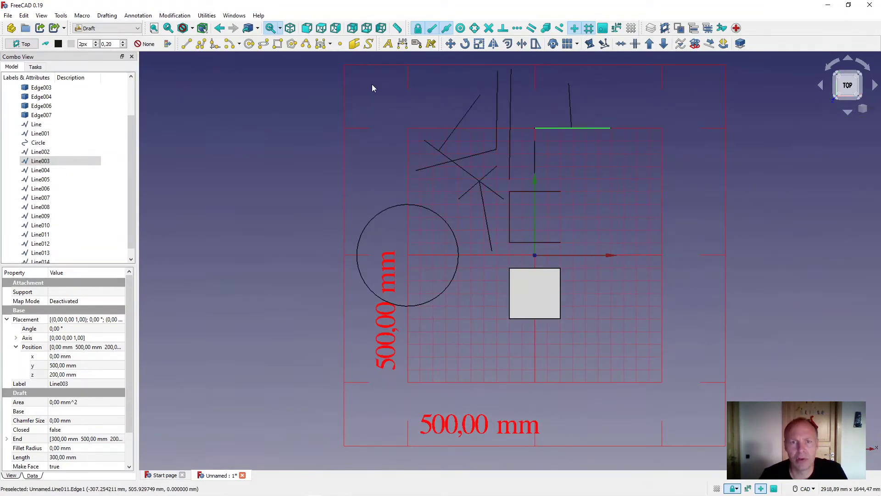
left_click(186, 44)
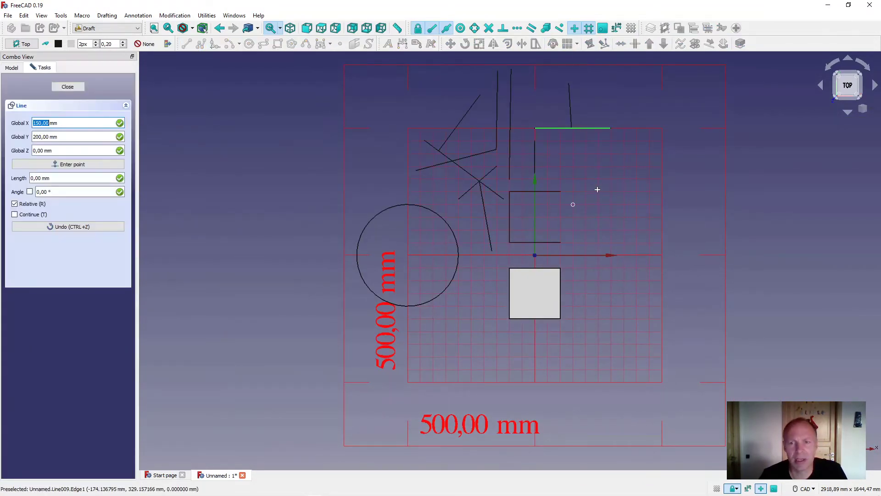
left_click(560, 166)
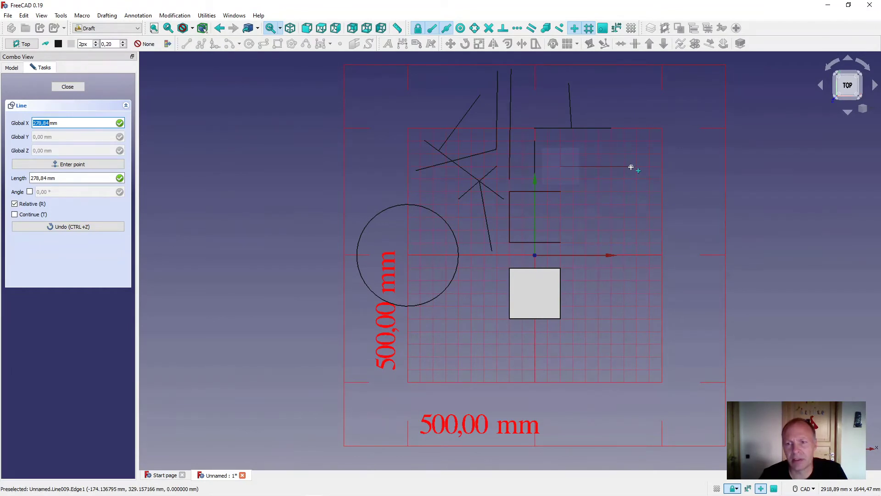
left_click(631, 167)
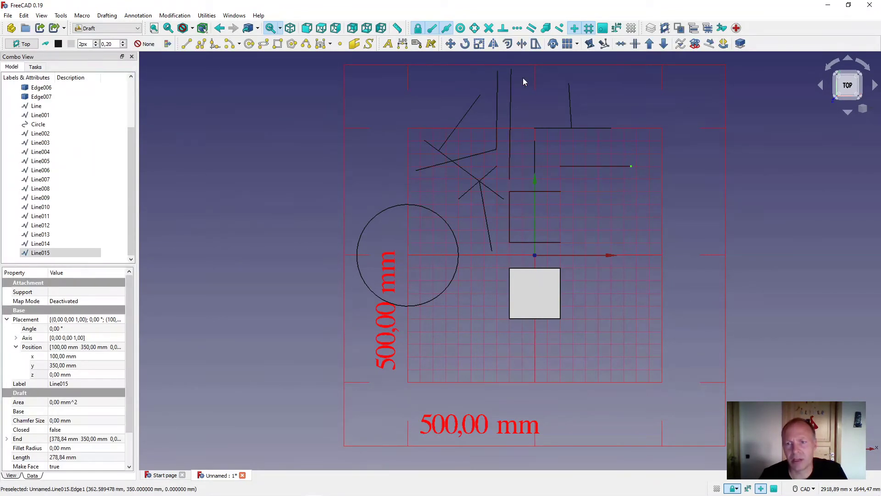
Draw Line016 dropping 295.92 mm straight down from Line015's right end
left_click(186, 43)
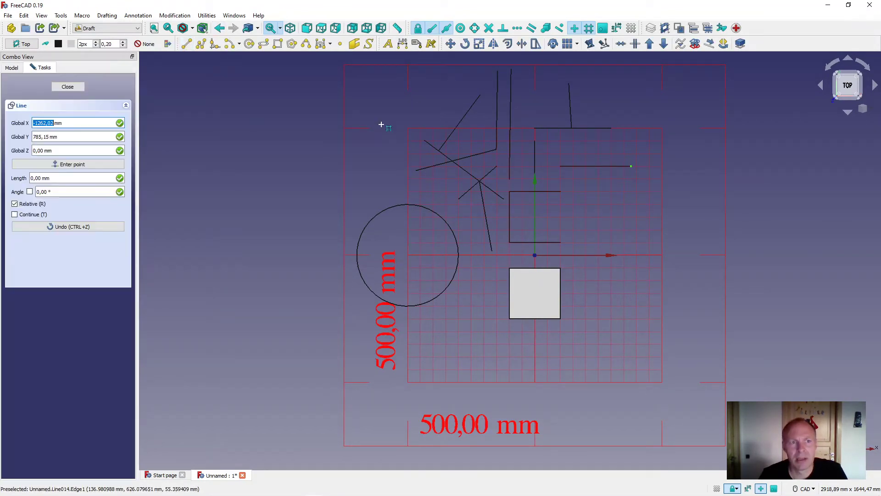
left_click(626, 167)
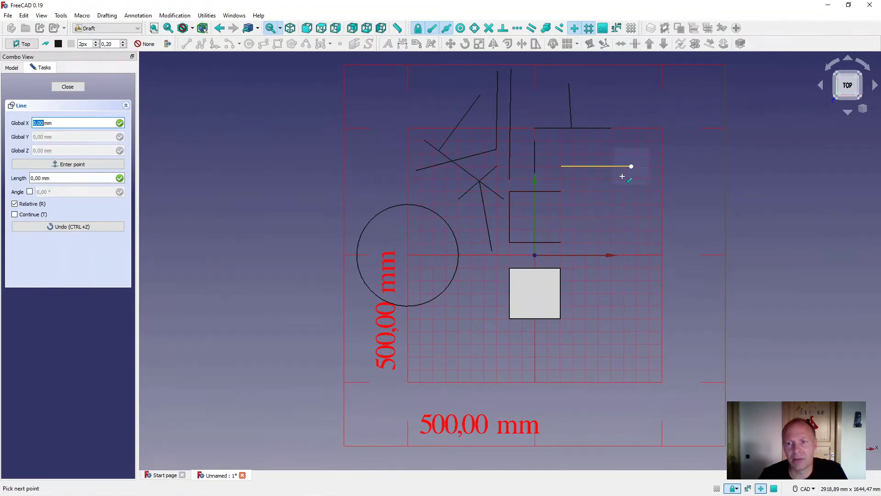
left_click(630, 241)
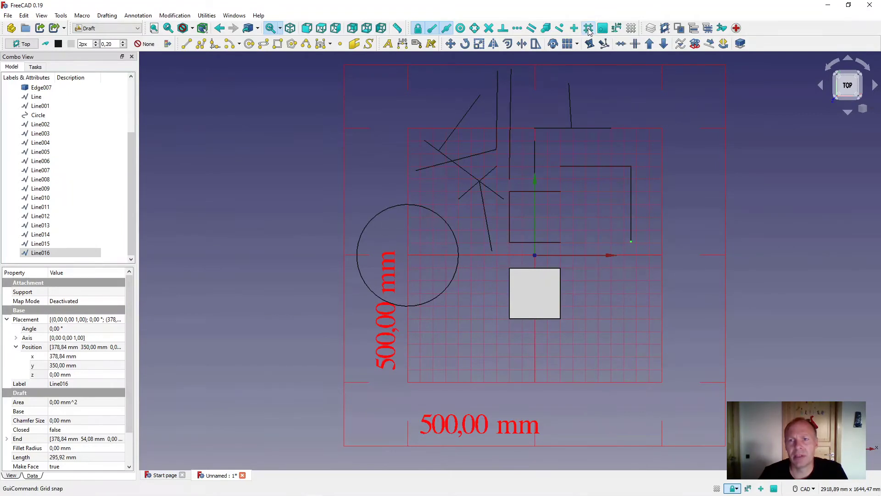
Enable Snap Grid while placing a line's first point right of the square, then cancel it
left_click(187, 44)
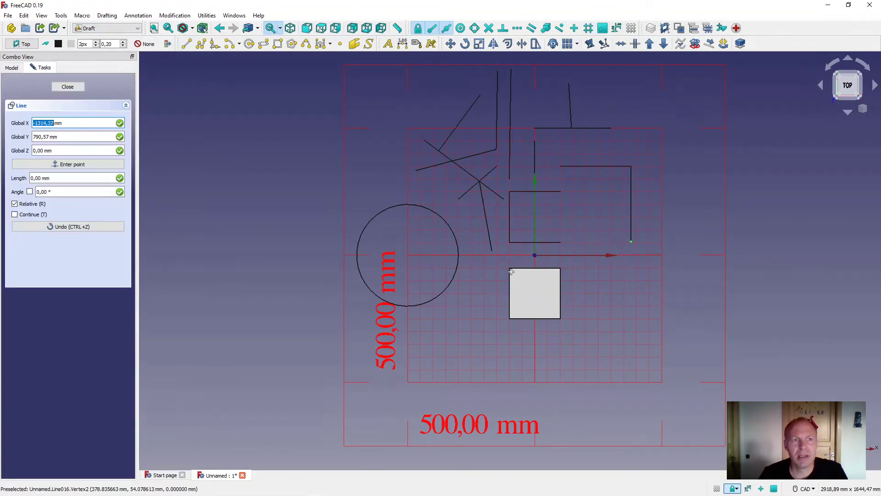
left_click(604, 294)
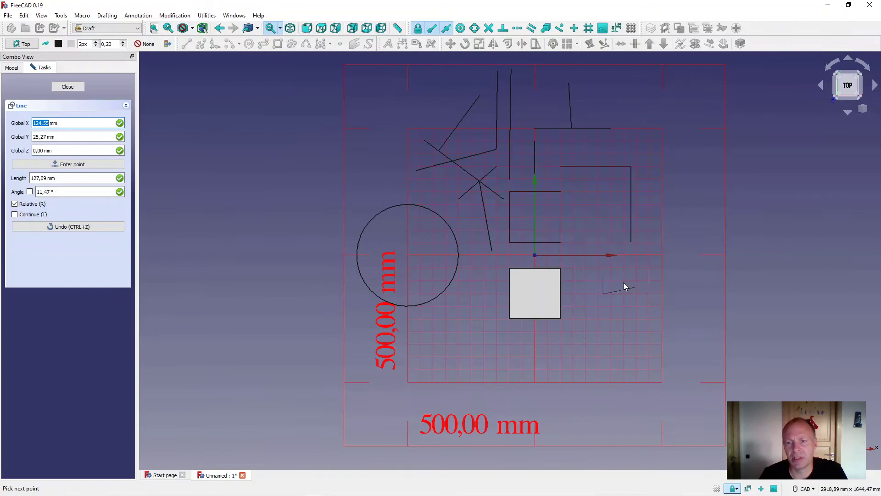
left_click(588, 28)
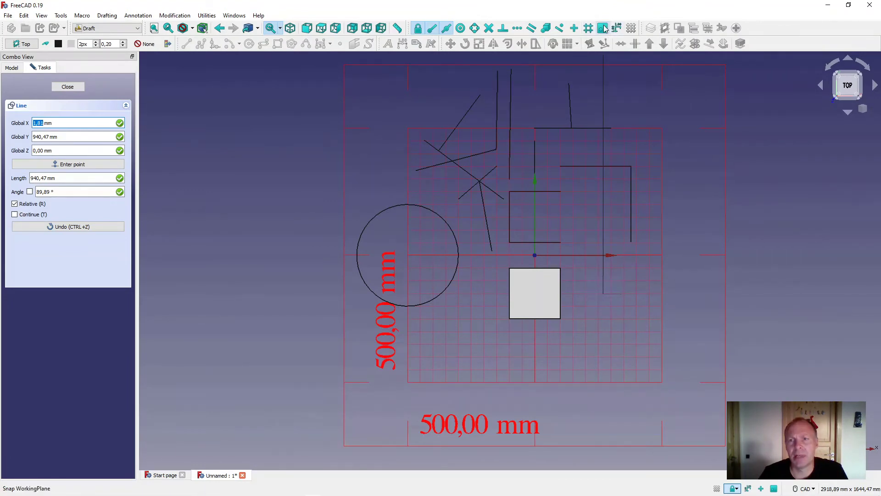
key("Escape")
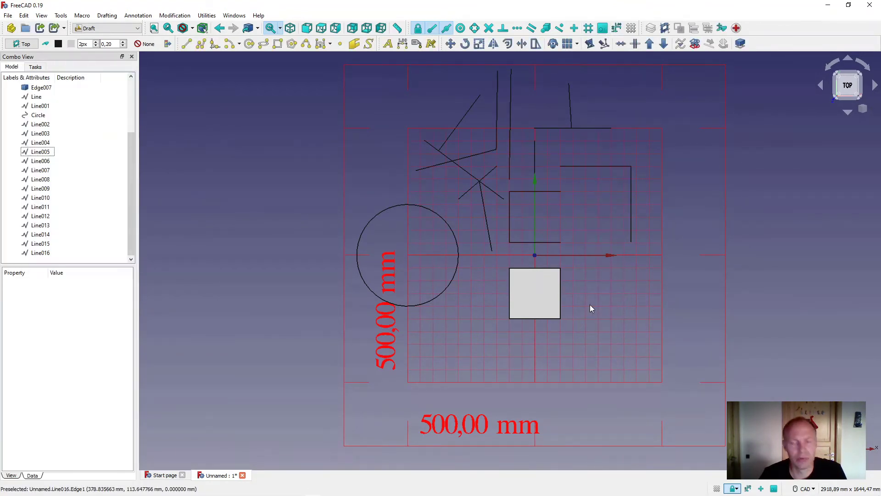
Orbit and pan into an axonometric view showing the cube, then enable Snap Angle
middle_click_drag(472, 297, 593, 338)
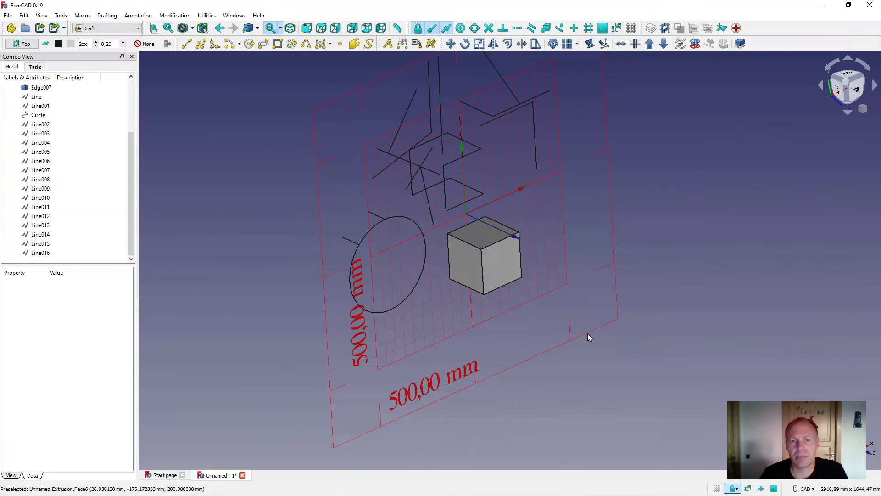
mouse_move(478, 303)
middle_mouse_down()
mouse_move(552, 298)
mouse_move(533, 285)
mouse_move(639, 282)
mouse_move(508, 229)
middle_mouse_up()
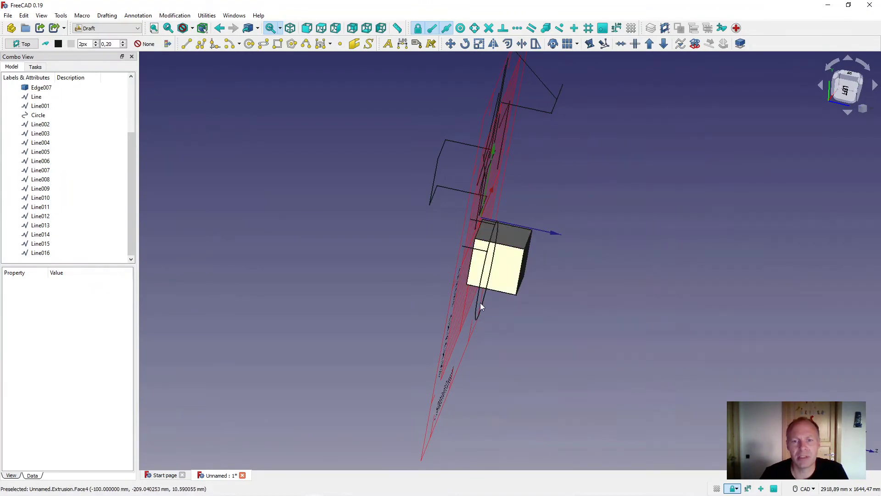
mouse_move(496, 299)
middle_mouse_down()
mouse_move(498, 311)
mouse_move(433, 308)
mouse_move(379, 281)
mouse_move(336, 291)
mouse_move(309, 282)
mouse_move(369, 307)
middle_mouse_up()
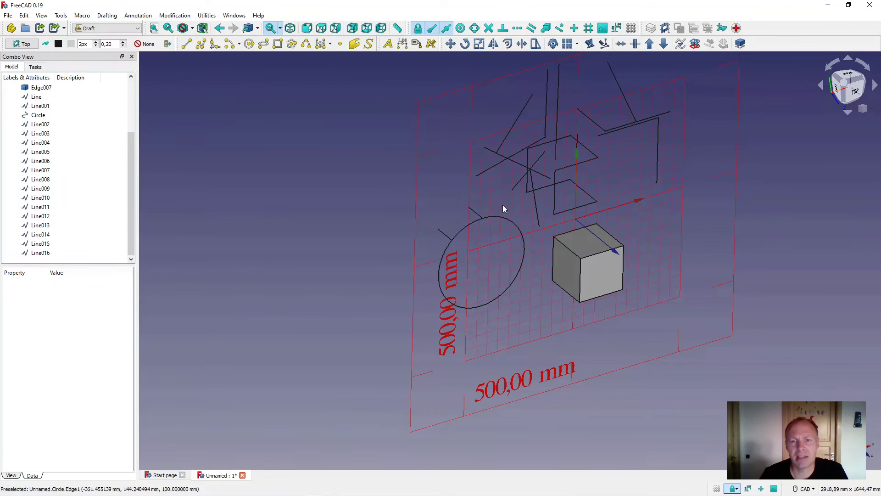
left_click(475, 29)
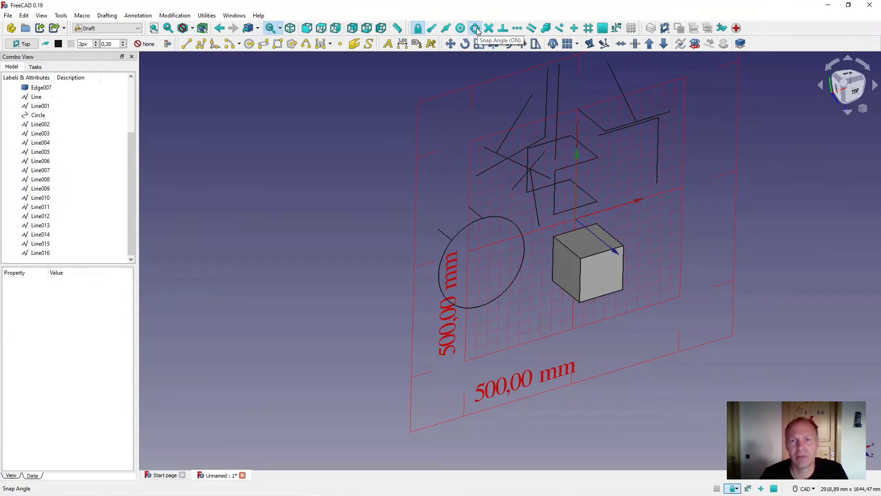
Turn on Snap WorkingPlane and begin a Draft line viewed from the top
left_click(603, 30)
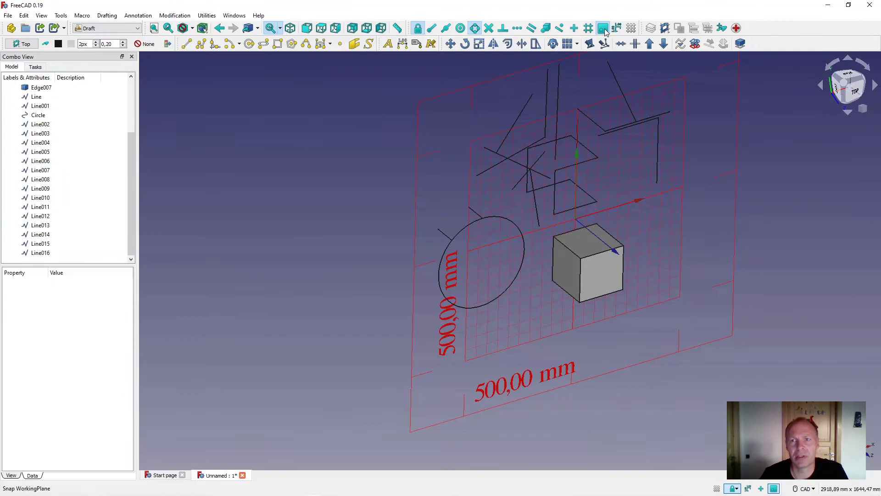
left_click(186, 44)
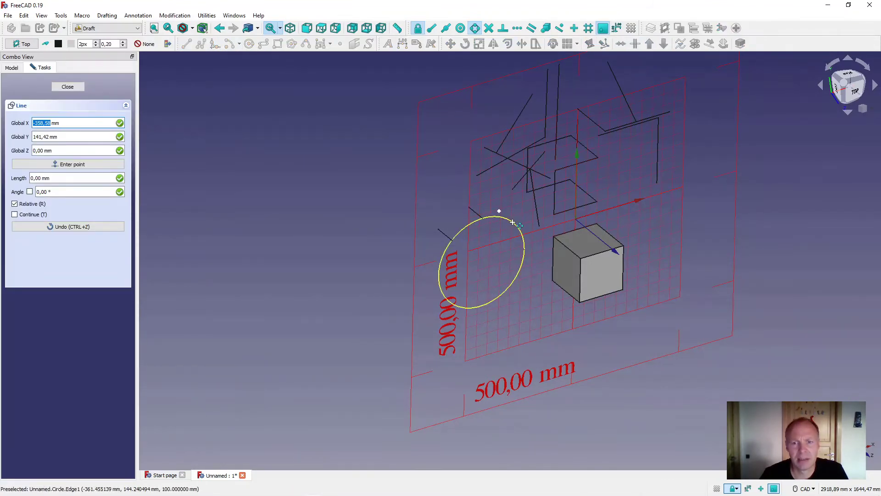
scroll(512, 221, "up", 5)
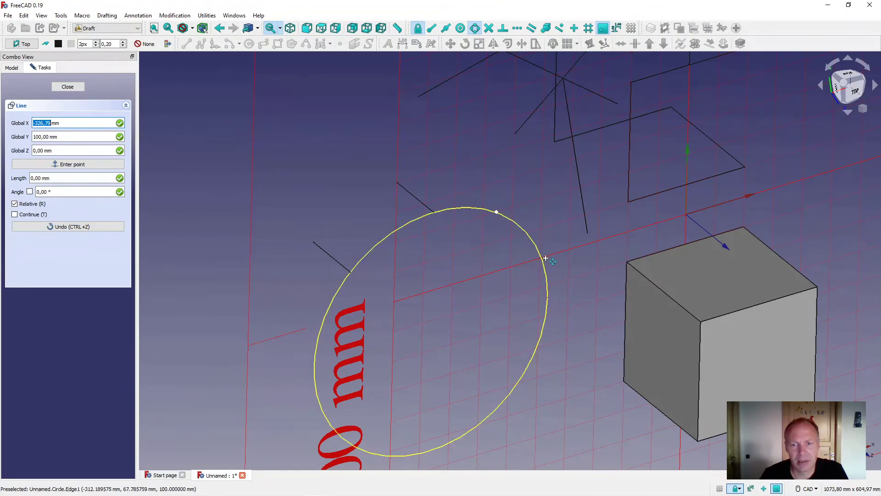
left_click(321, 28)
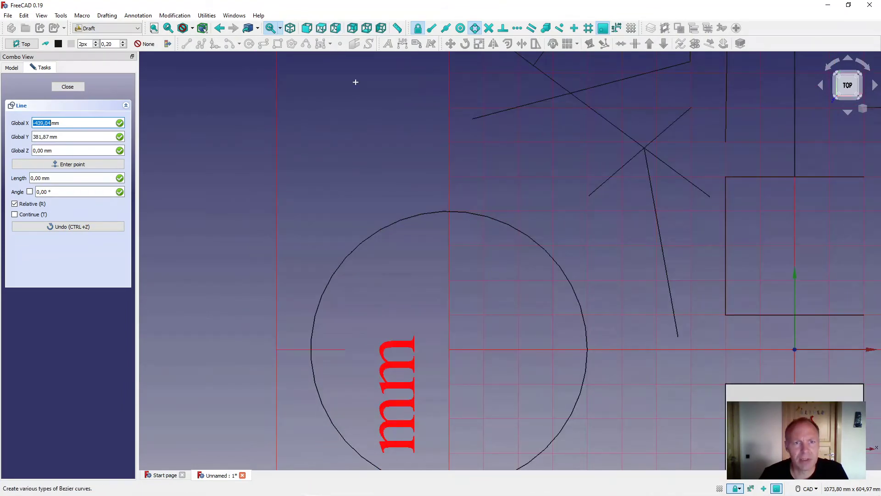
Redo the misplaced start point, then lock the line vertically and end Line017 on the circle's edge
left_click(520, 230)
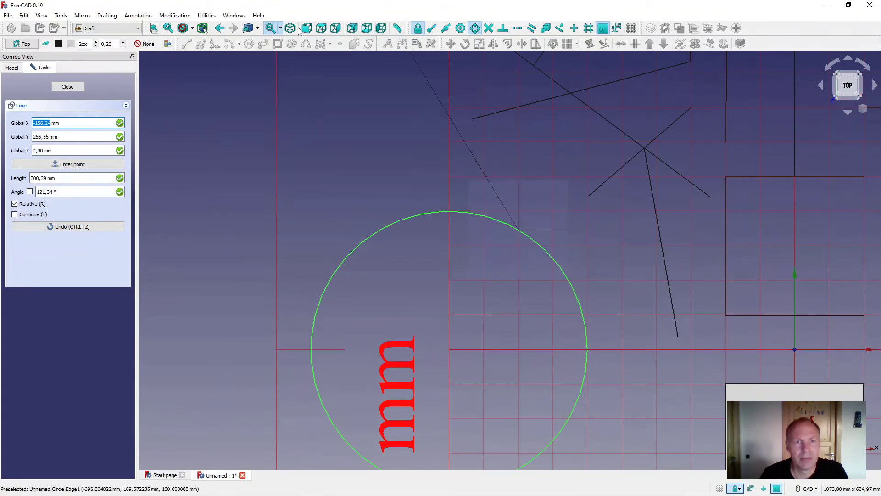
middle_click_drag(417, 142, 509, 180)
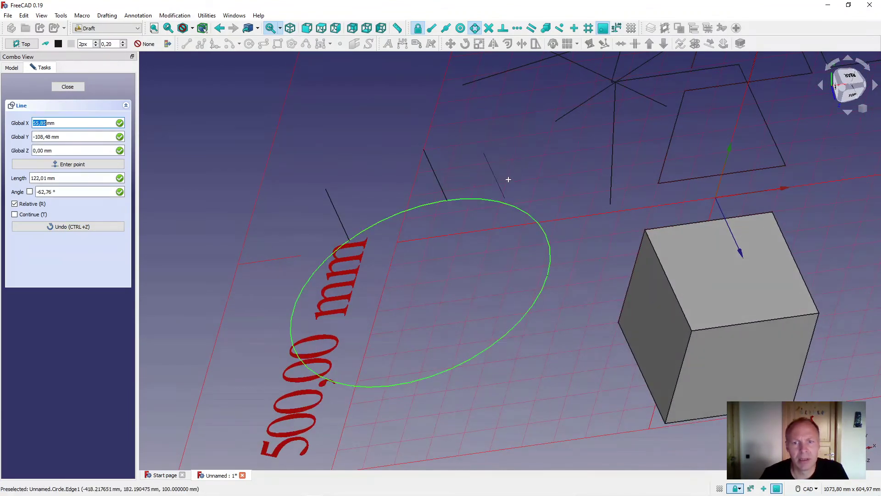
key("ctrl+z")
left_click(506, 203)
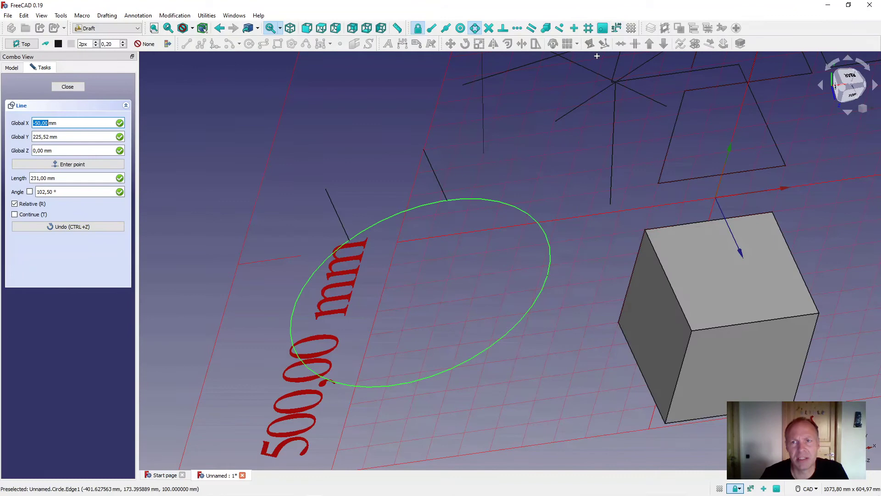
key("y")
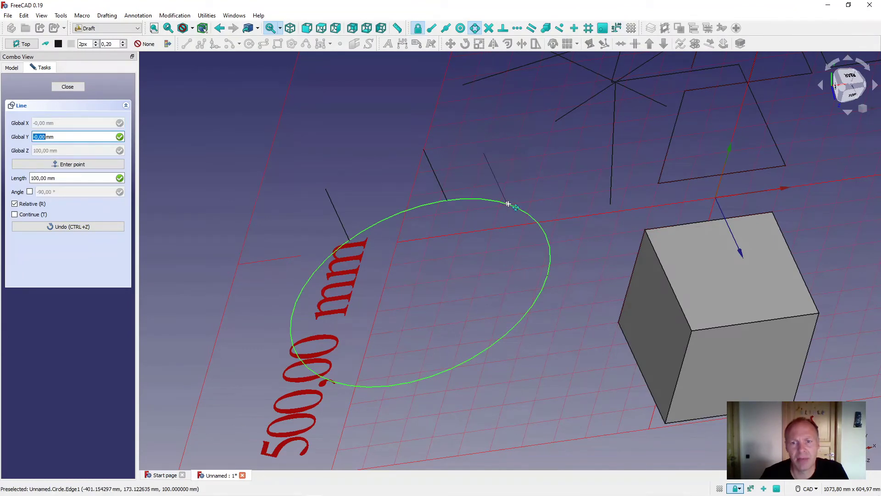
left_click(509, 204)
middle_click_drag(552, 217, 521, 192)
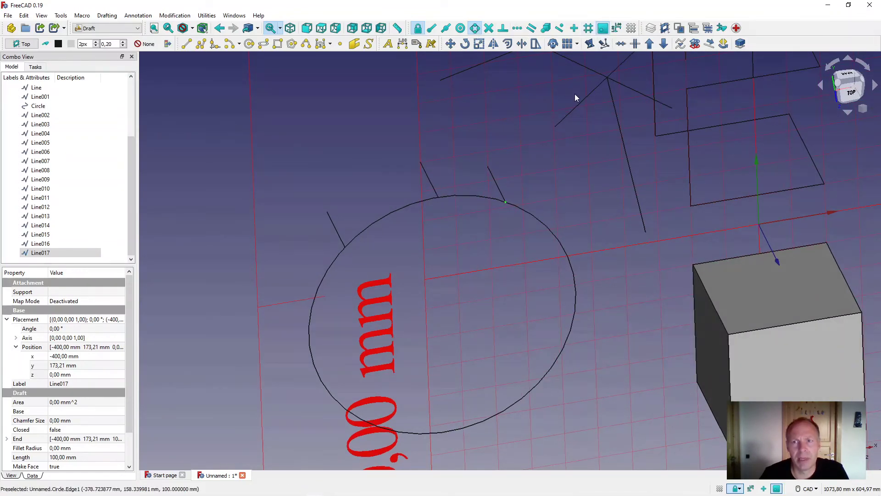
Draw Line018 from a new start point, locked vertically, to the circle's top edge
left_click(186, 44)
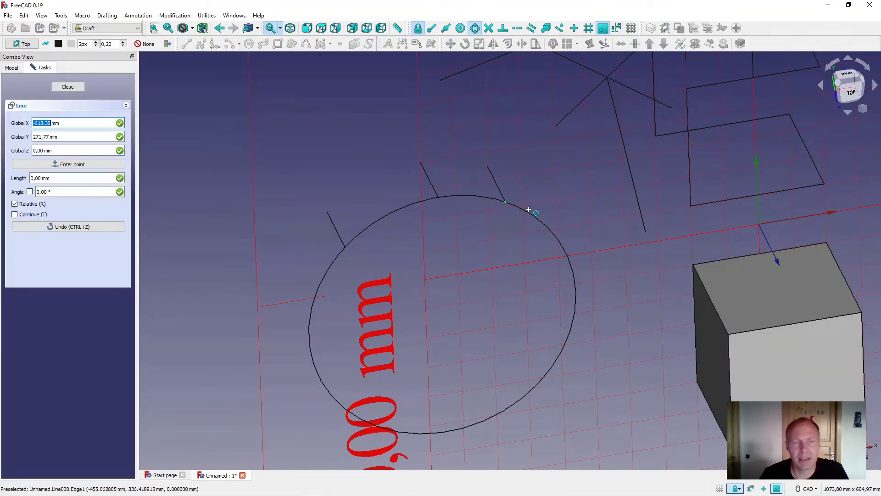
left_click(554, 235)
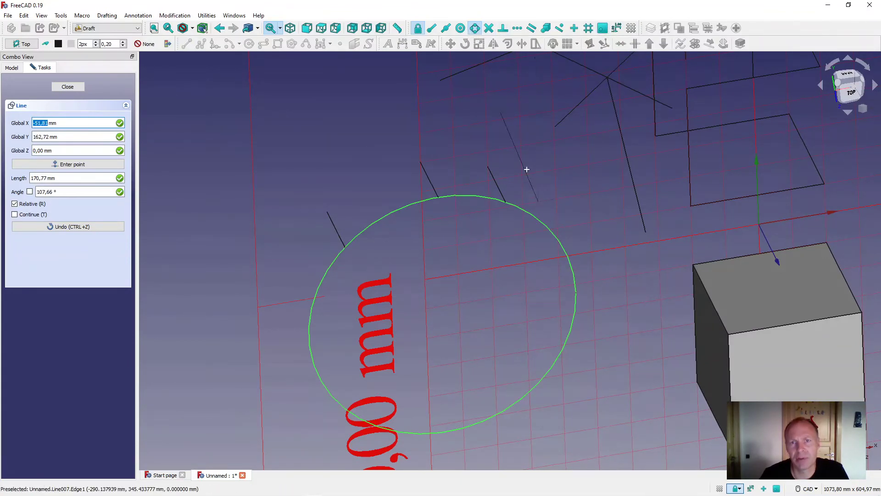
key("y")
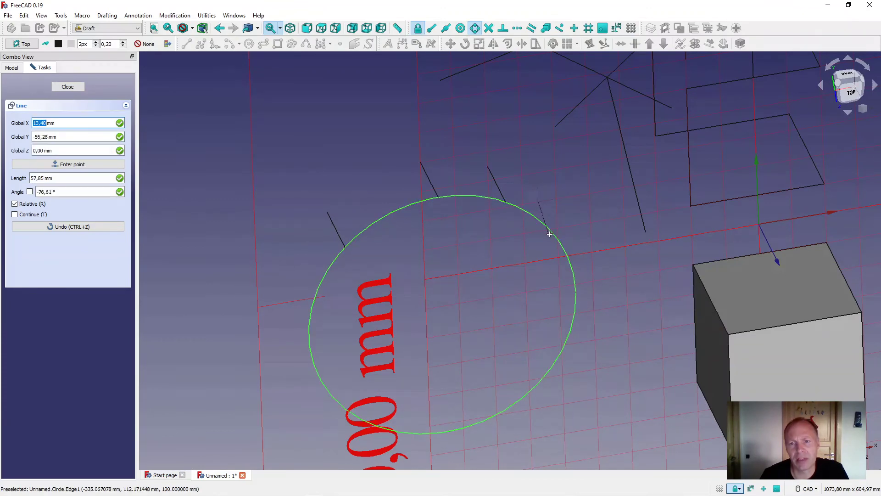
key("Escape")
left_click(559, 239)
middle_click_drag(541, 255, 473, 310)
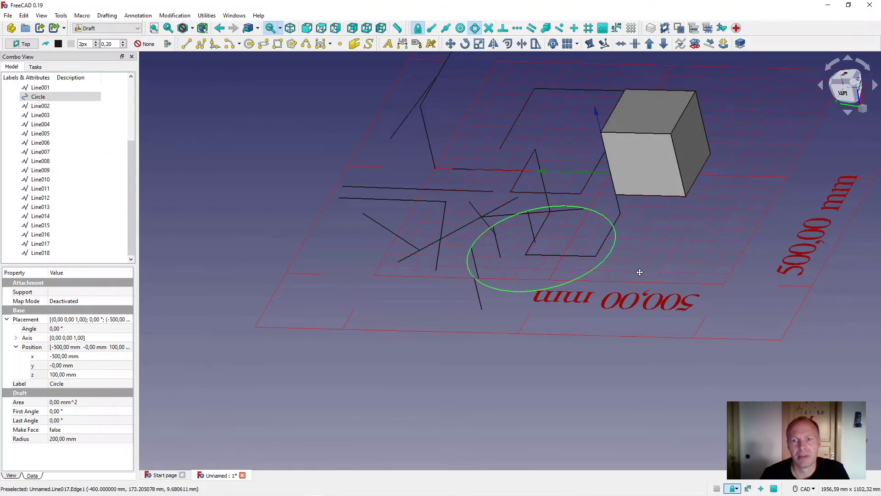
Enable dimension snapping and switch to the top view
middle_click_drag(640, 273, 601, 265)
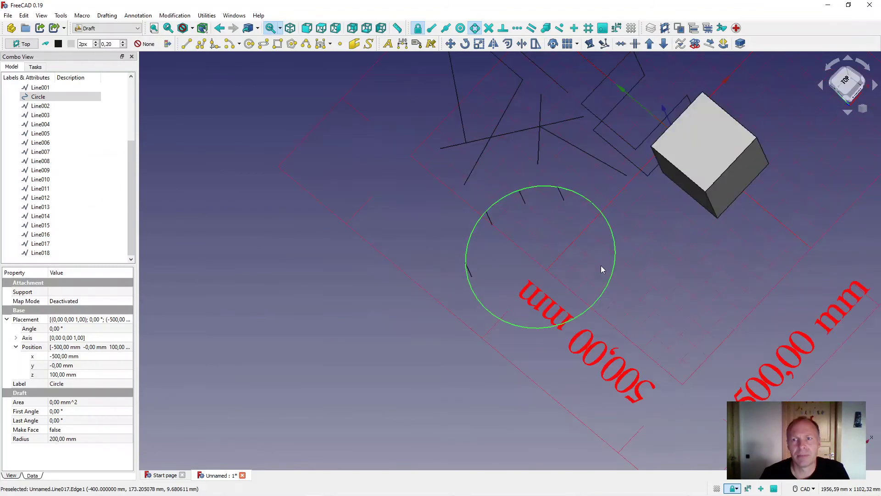
left_click(618, 28)
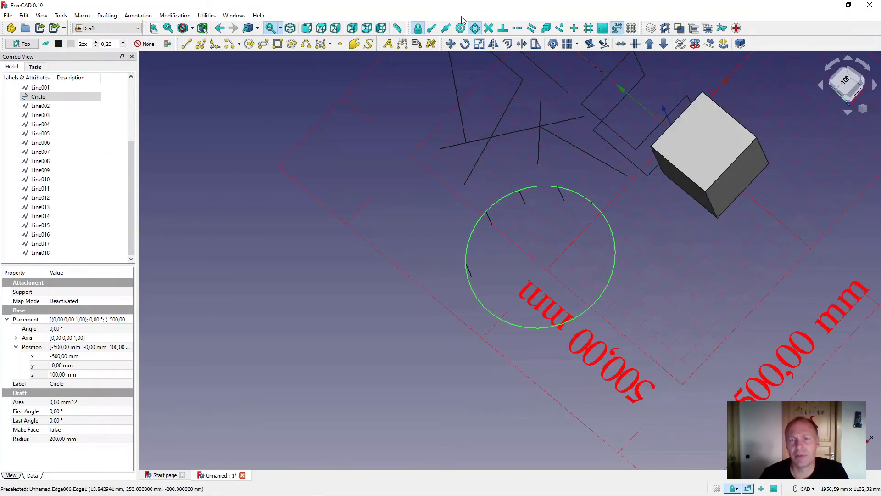
left_click(320, 30)
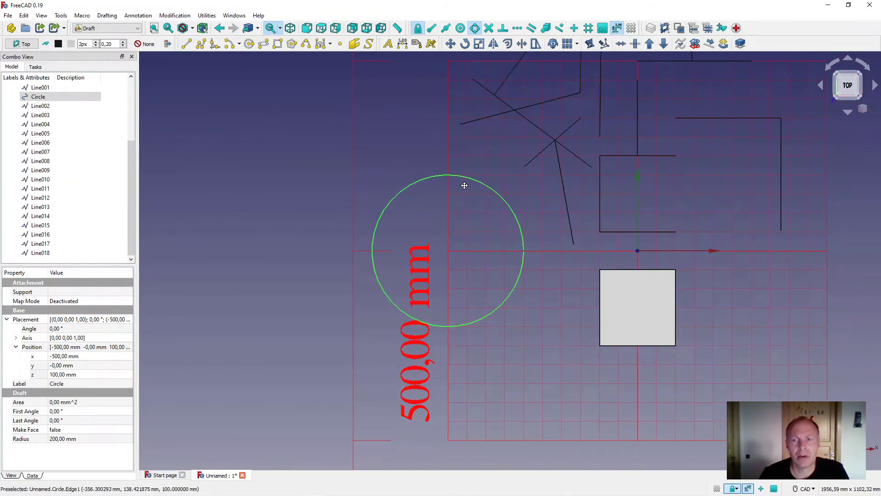
Enable grid snapping, start a rectangle at a grid corner, then cancel it
left_click(277, 44)
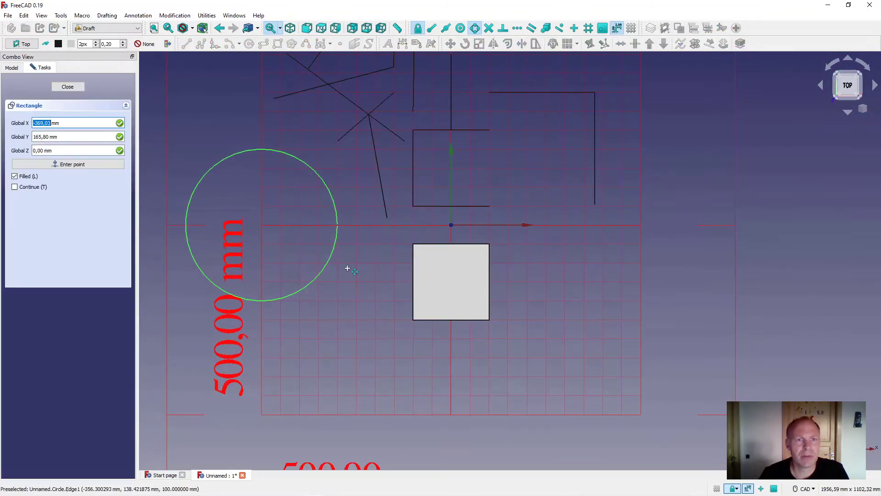
left_click(588, 28)
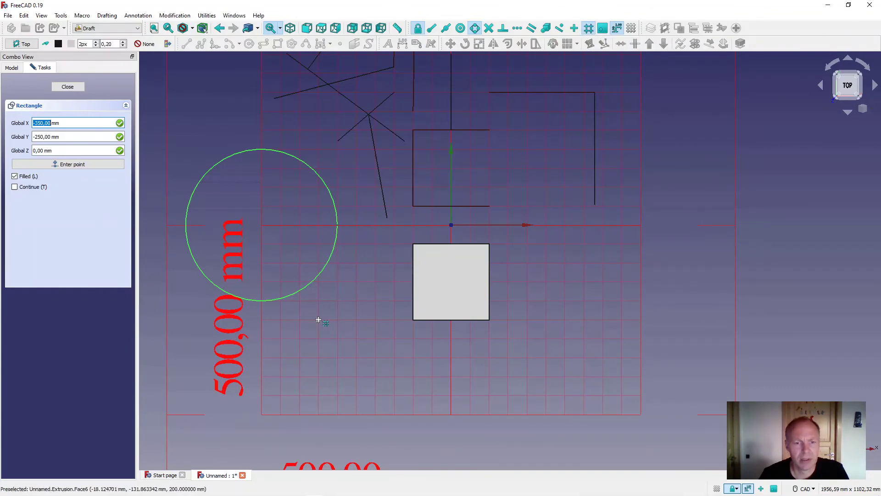
left_click(318, 320)
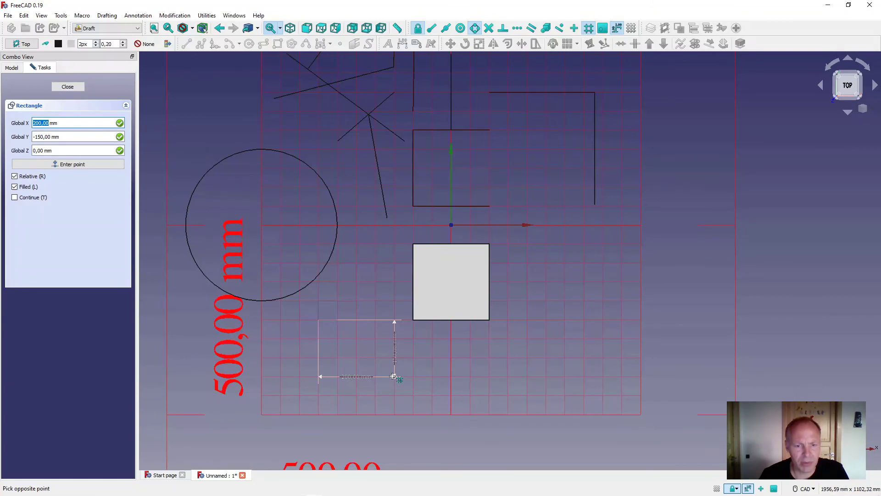
scroll(393, 376, "up", 5)
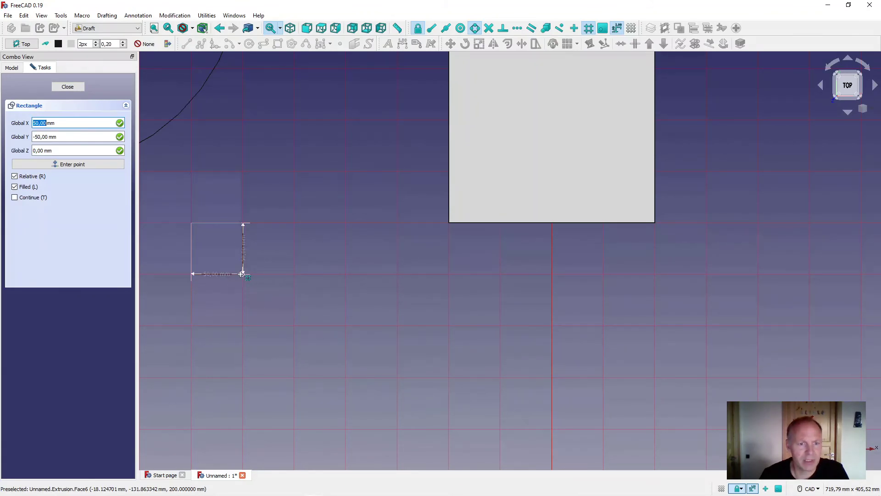
scroll(242, 274, "down", 3)
scroll(242, 274, "up", 3)
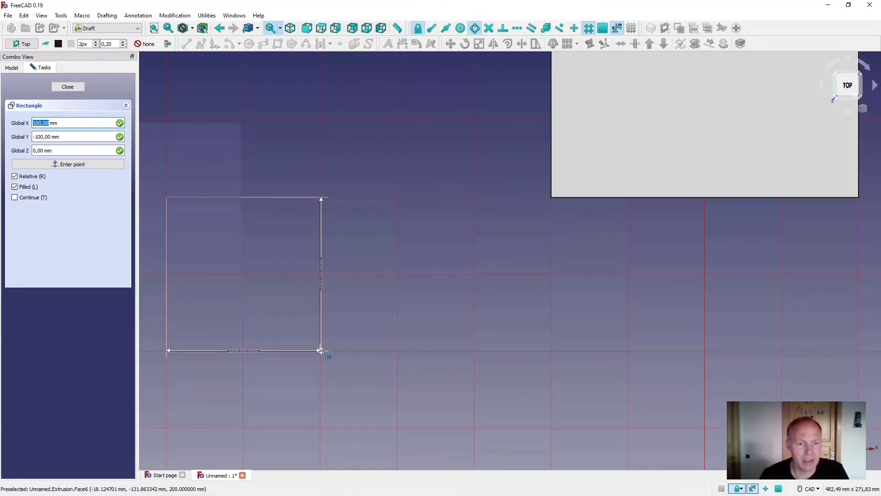
scroll(321, 351, "down", 5)
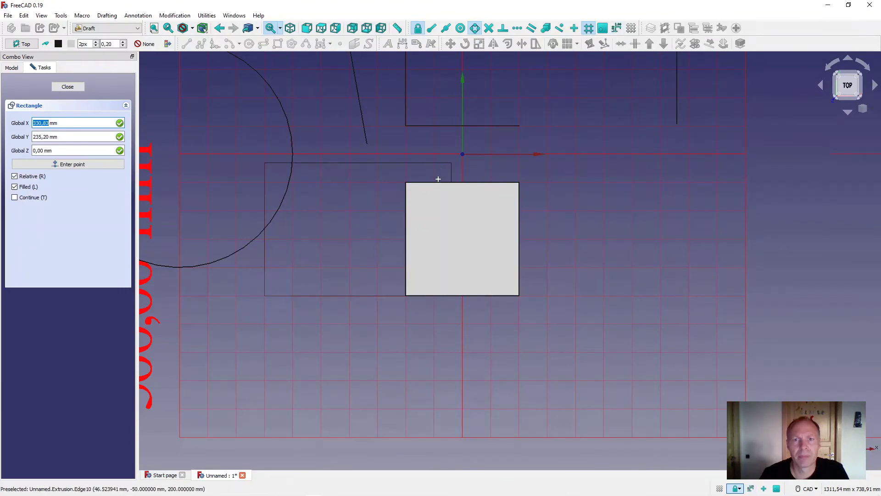
key("Escape")
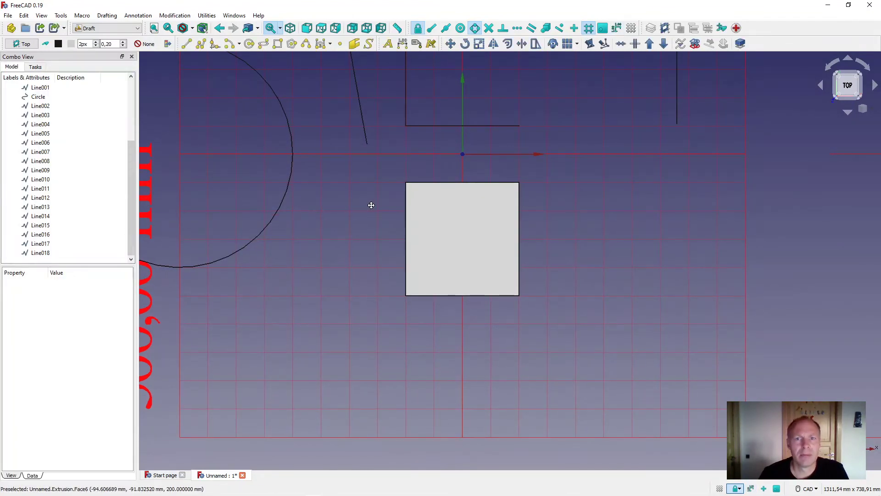
Orbit the cube, circle and lines in 3D, return to top view, tilt, and open Help
scroll(372, 208, "down", 5)
middle_click_drag(370, 213, 460, 261)
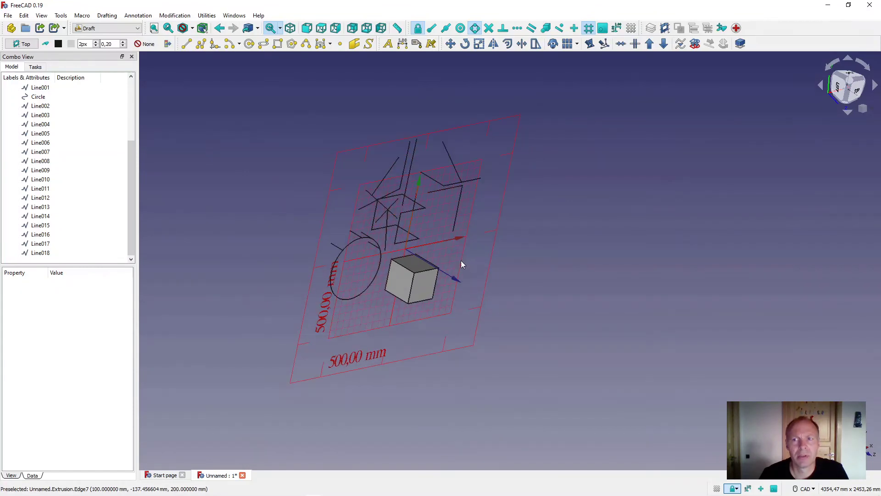
key("2")
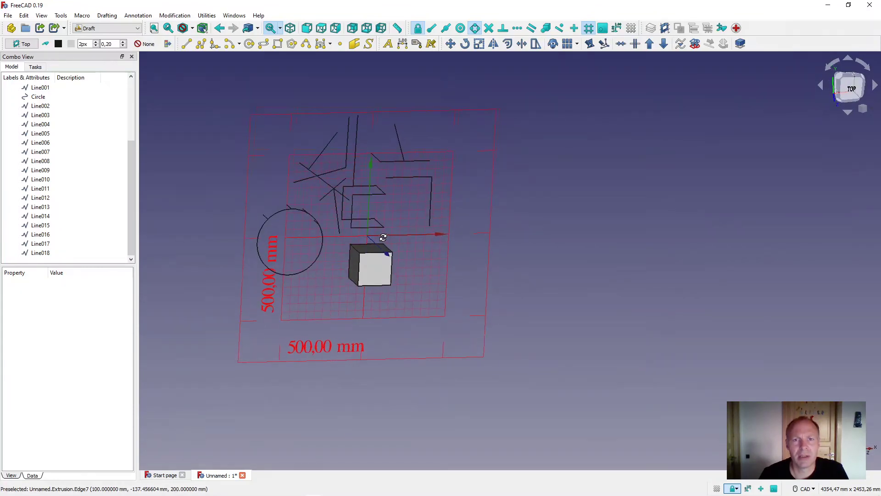
middle_click_drag(398, 225, 470, 242)
left_click(258, 16)
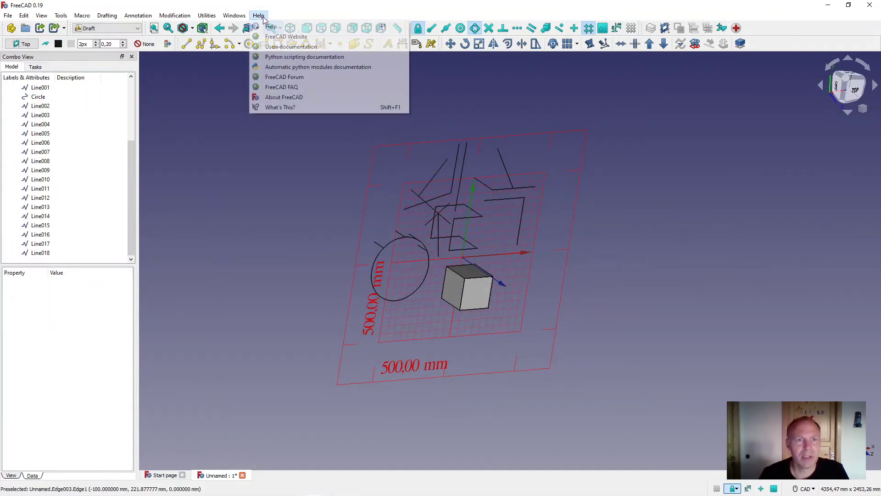
View the About FreeCAD dialog showing version 0.19 revision 22234, then close it
left_click(280, 97)
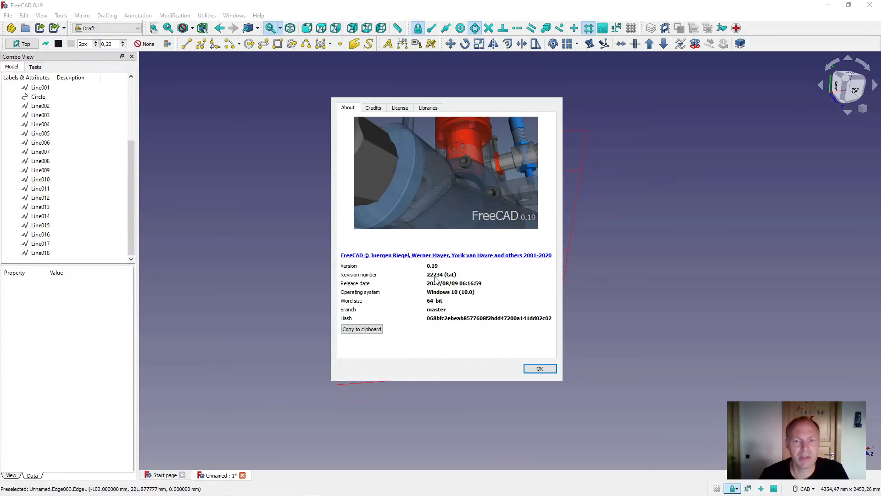
left_click(539, 369)
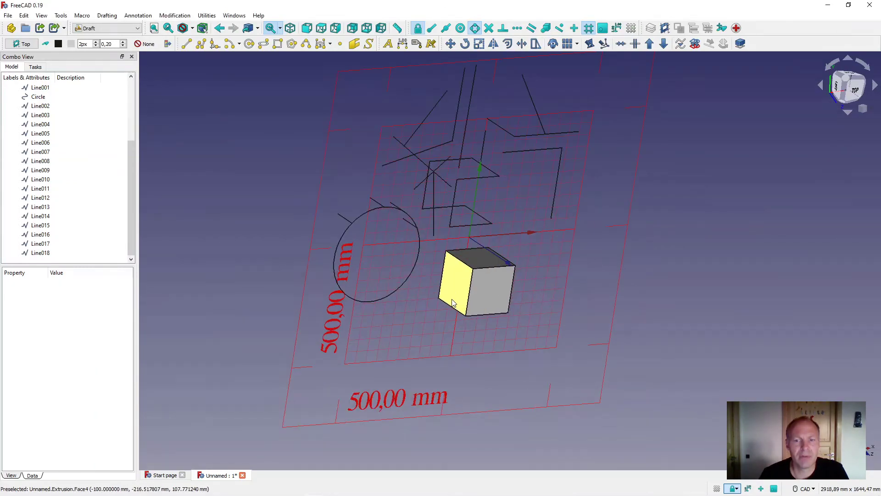